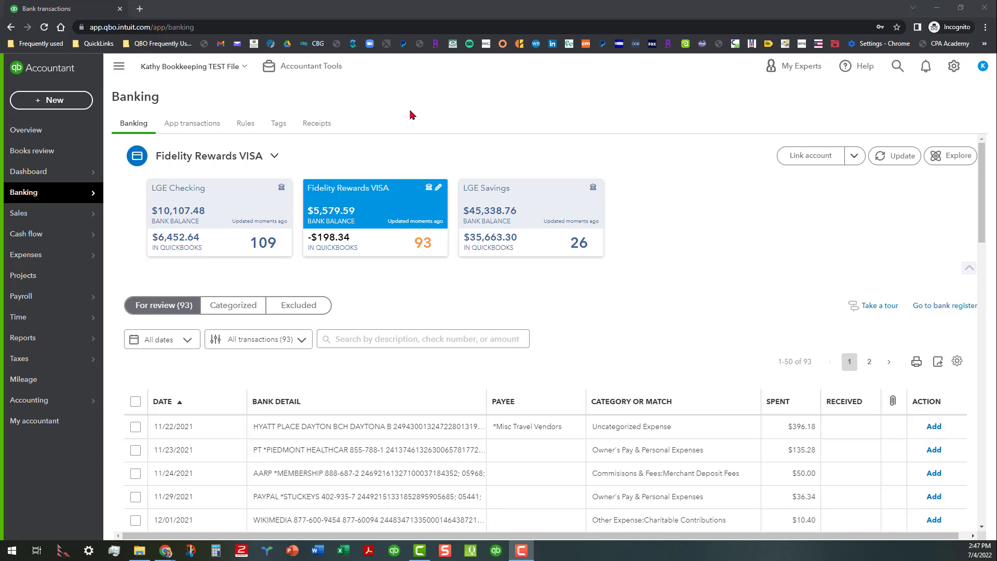
- Expand the 12/07/2021 School of Bookkeeping transaction with $490.00 received and switch it from a transfer to Categorize
scroll(460, 309, "down", 3)
scroll(458, 306, "down", 2)
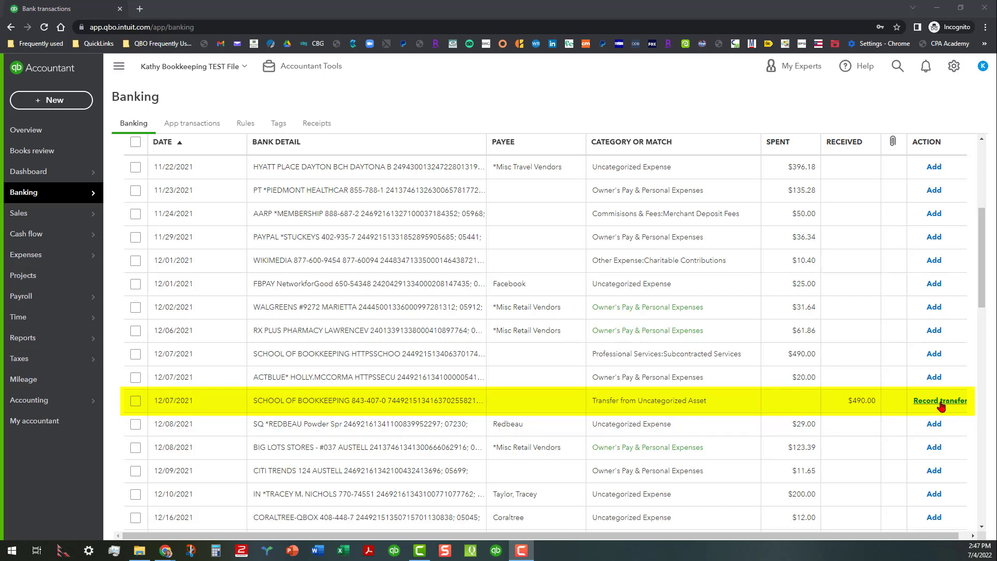
left_click(420, 403)
scroll(498, 457, "down", 1)
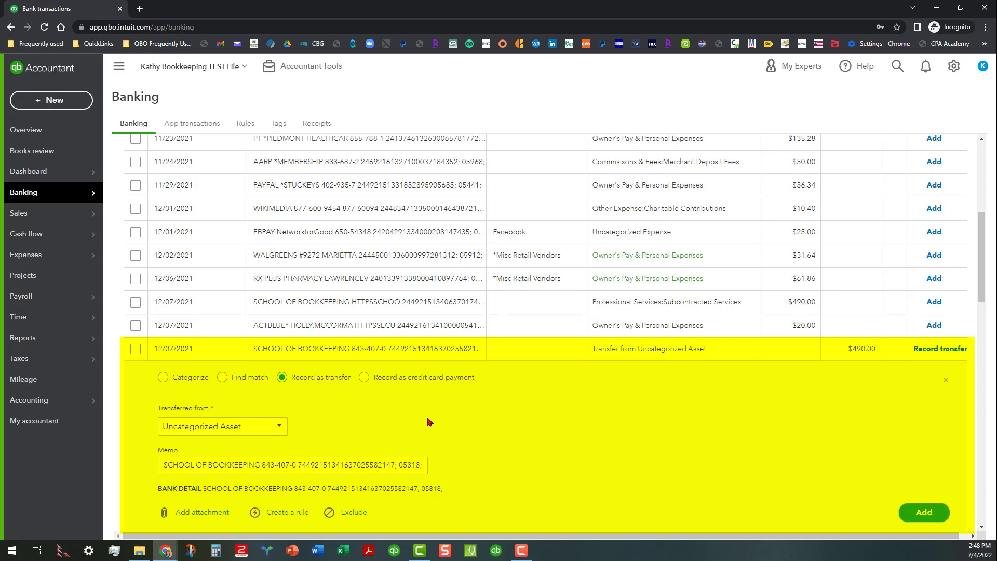
left_click(163, 379)
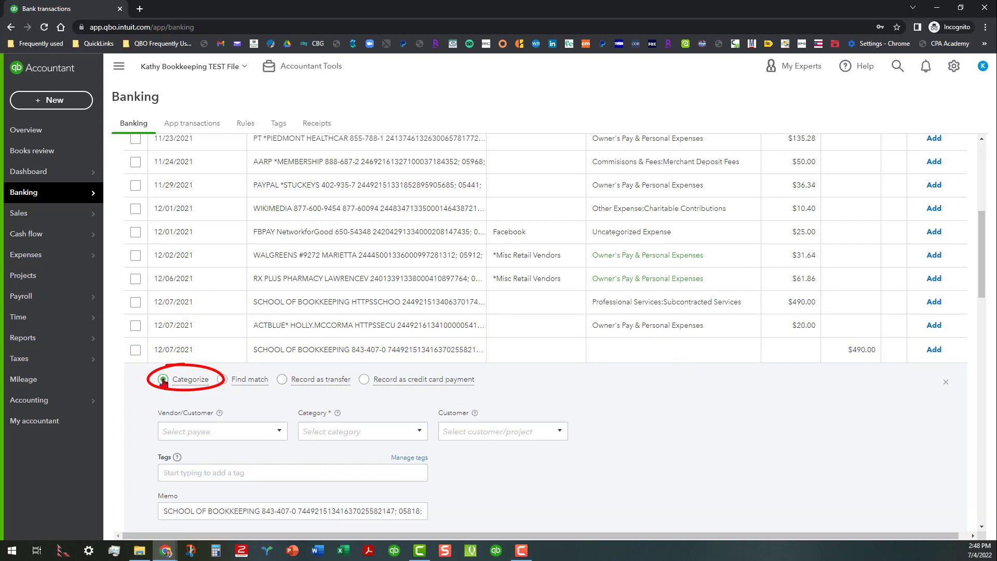
- Create "School of Bookkeeping" as a new name and assign it as the transaction's vendor/customer
left_click(266, 430)
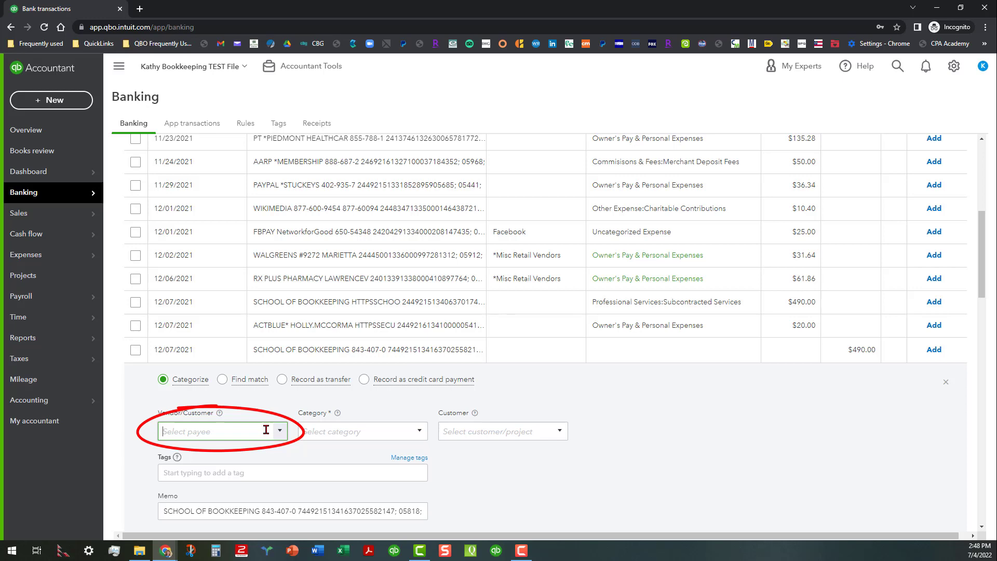
type("Scnoo")
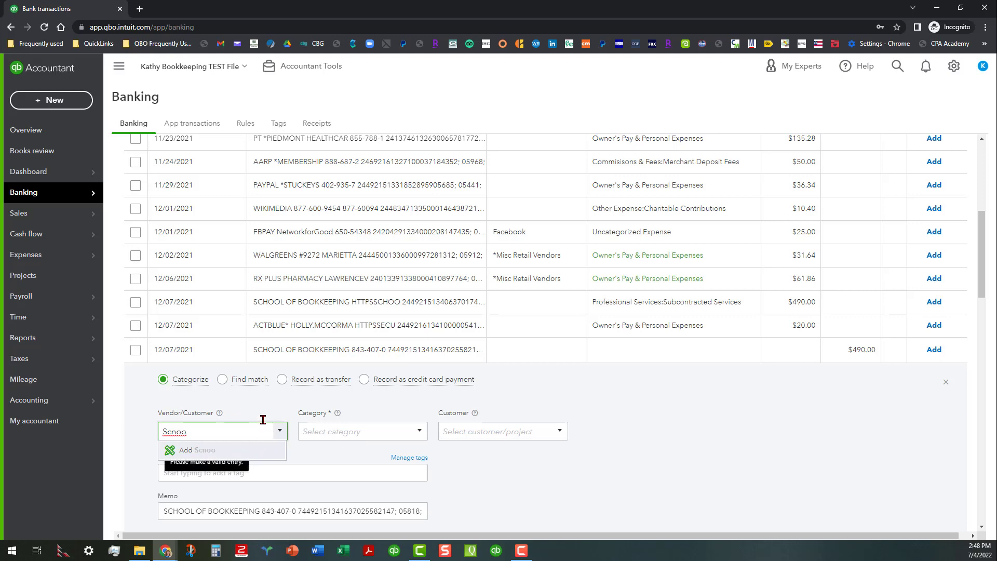
key("BackSpace")
key("BackSpace")
key("BackSpace")
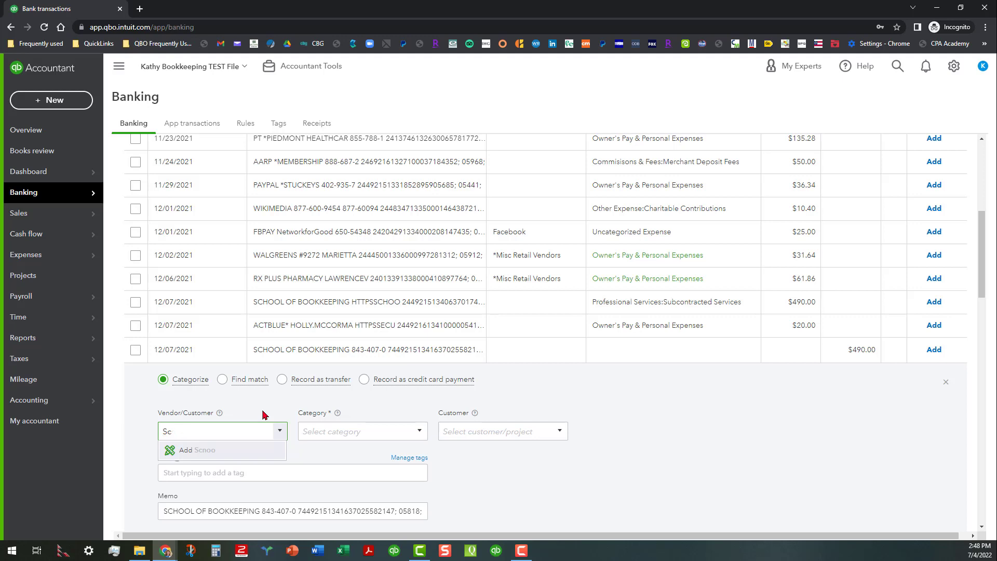
type("hool")
left_click(241, 452)
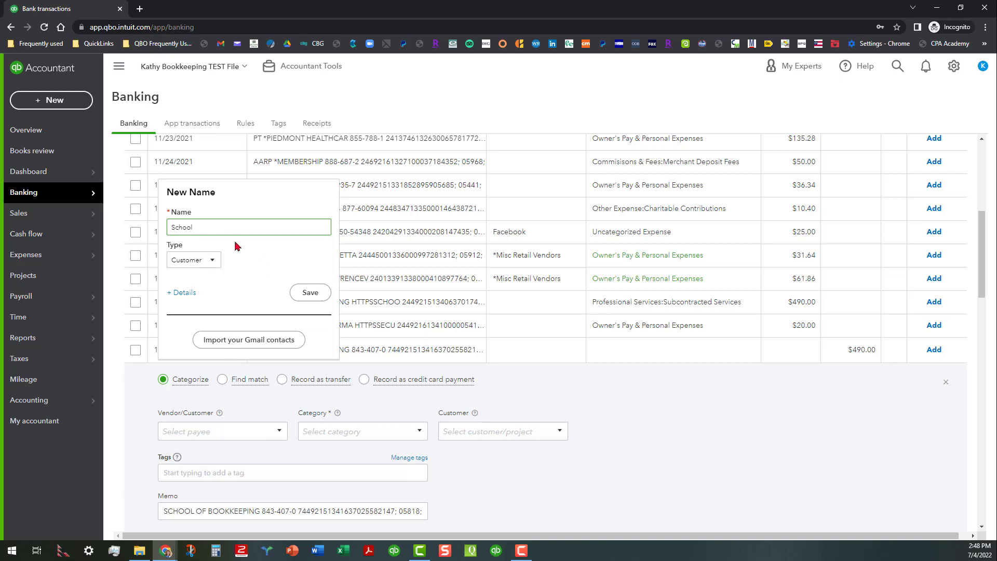
type("of Bookkeeping")
left_click(311, 294)
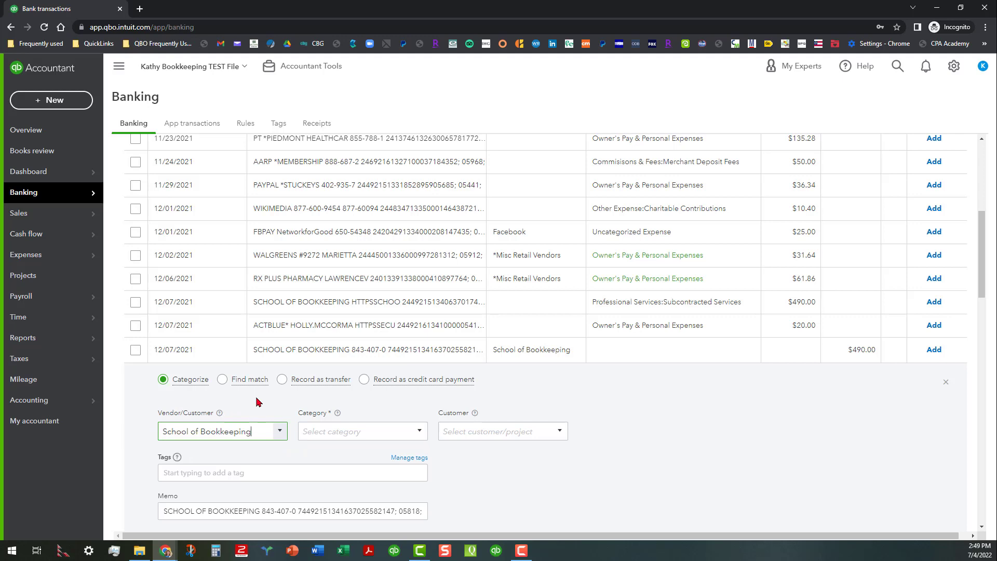
- Categorize the School of Bookkeeping refund as Professional Development:Dues & Subscriptions and add it to the books
left_click(419, 431)
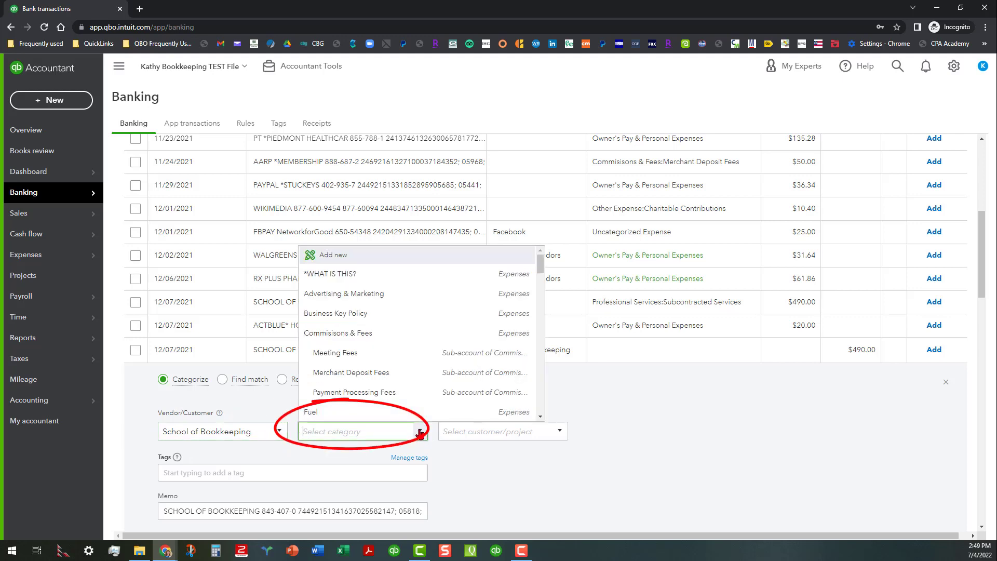
type("pro")
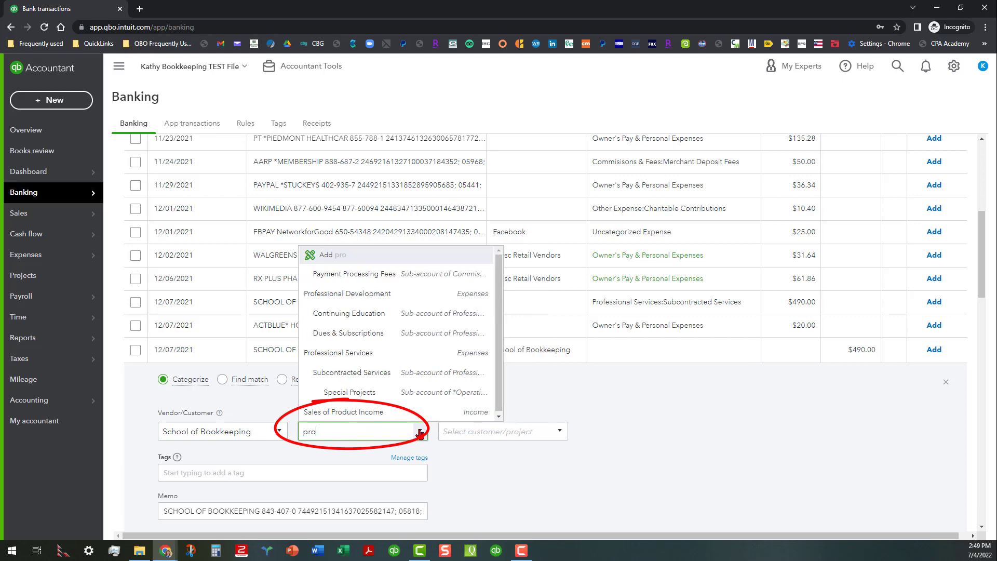
left_click(379, 335)
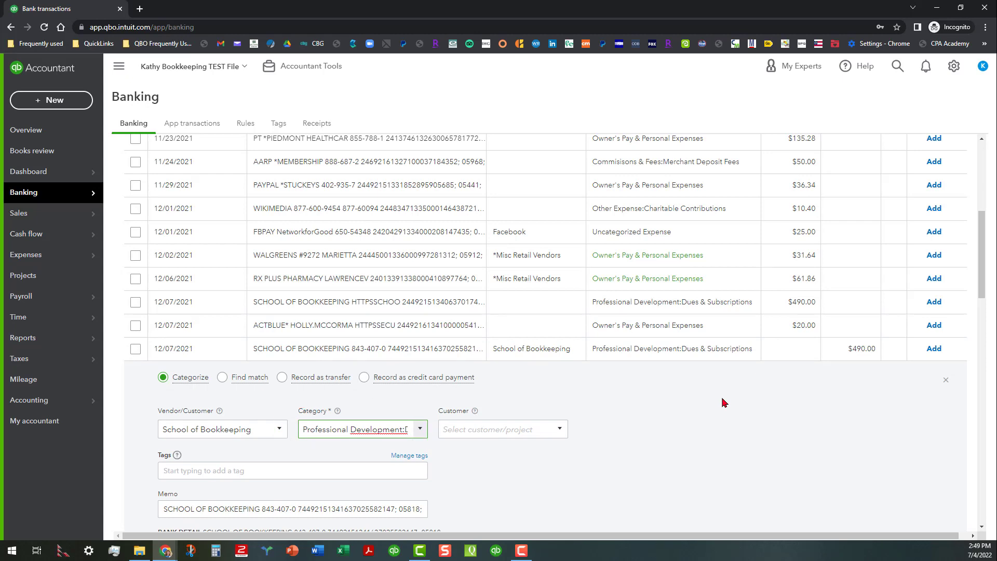
scroll(629, 385, "down", 1)
scroll(628, 370, "down", 1)
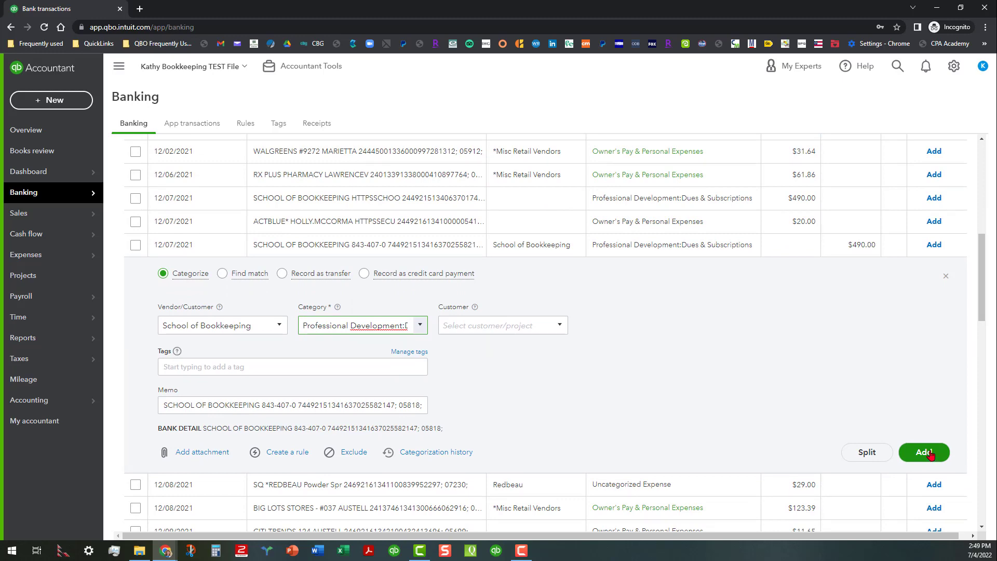
left_click(928, 453)
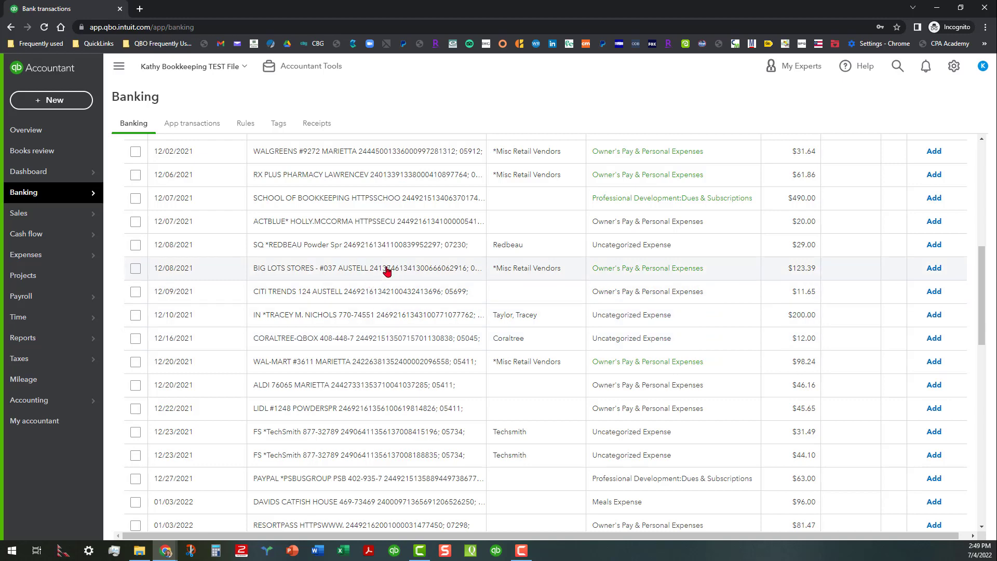
- Review the grouping and transaction detail settings of the bank transaction list, leaving the options as they are
scroll(385, 231, "up", 5)
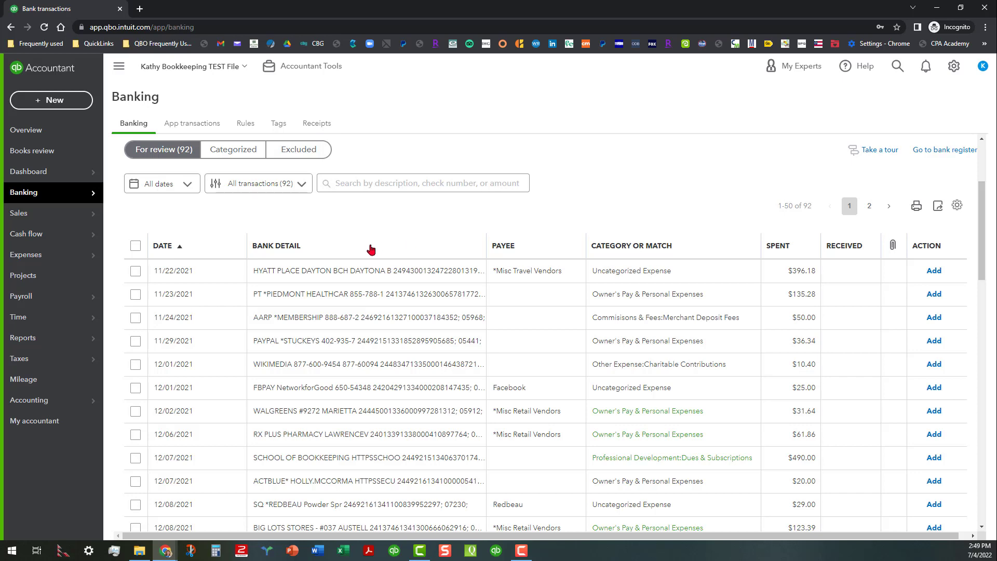
left_click(958, 207)
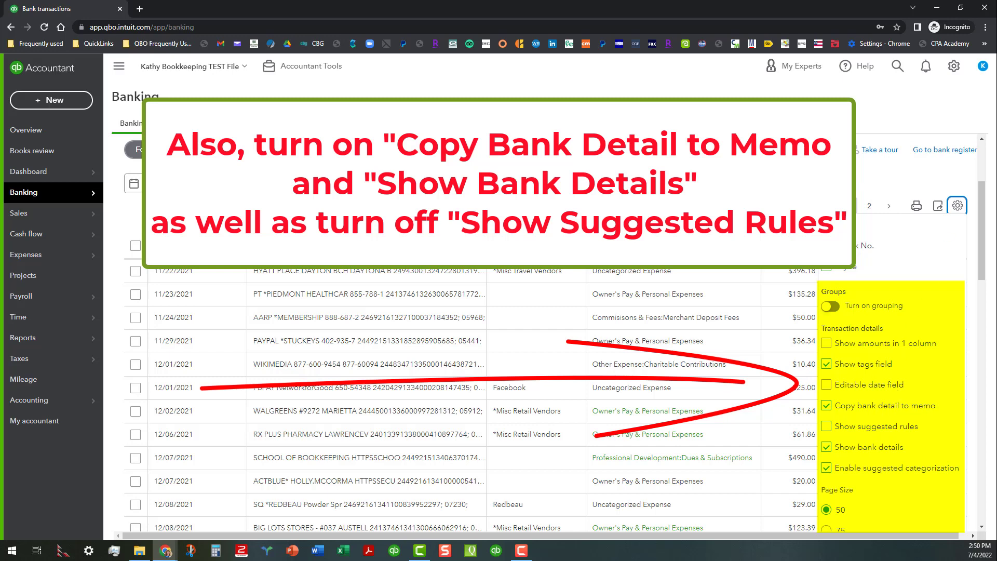
left_click(380, 243)
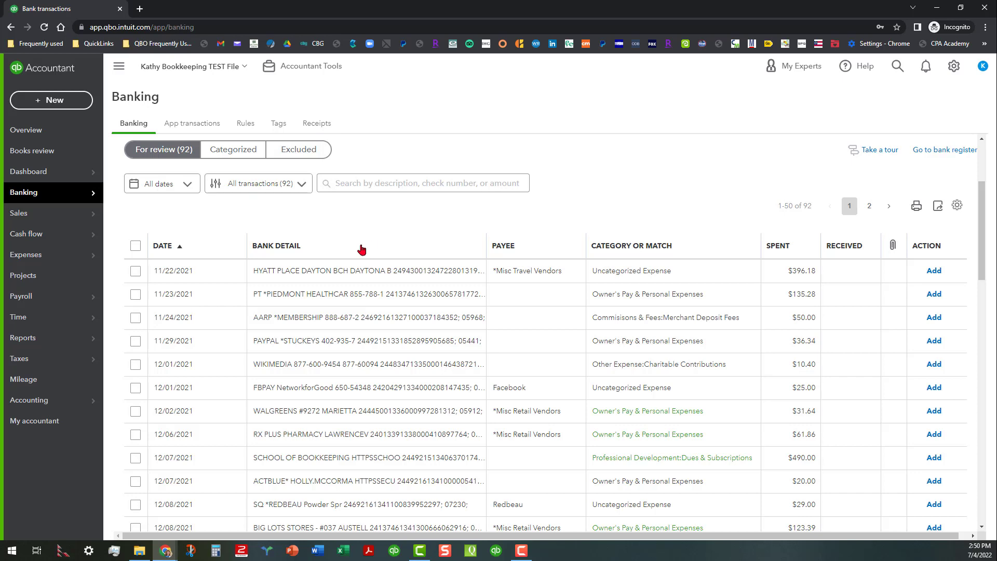
- Sort the transactions for review by bank detail and look through the list for entries from the same vendors
left_click(362, 250)
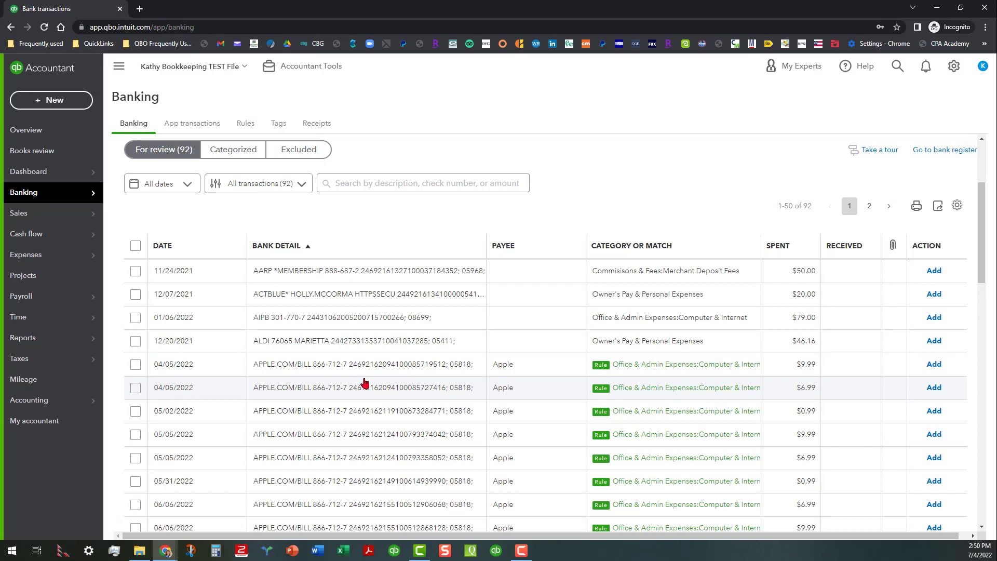
scroll(362, 377, "down", 7)
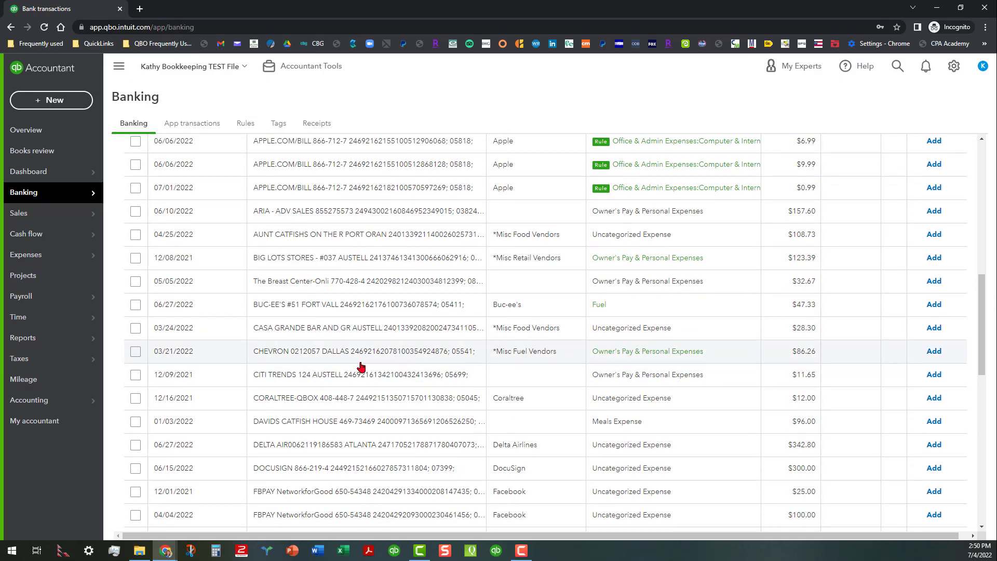
scroll(360, 366, "down", 2)
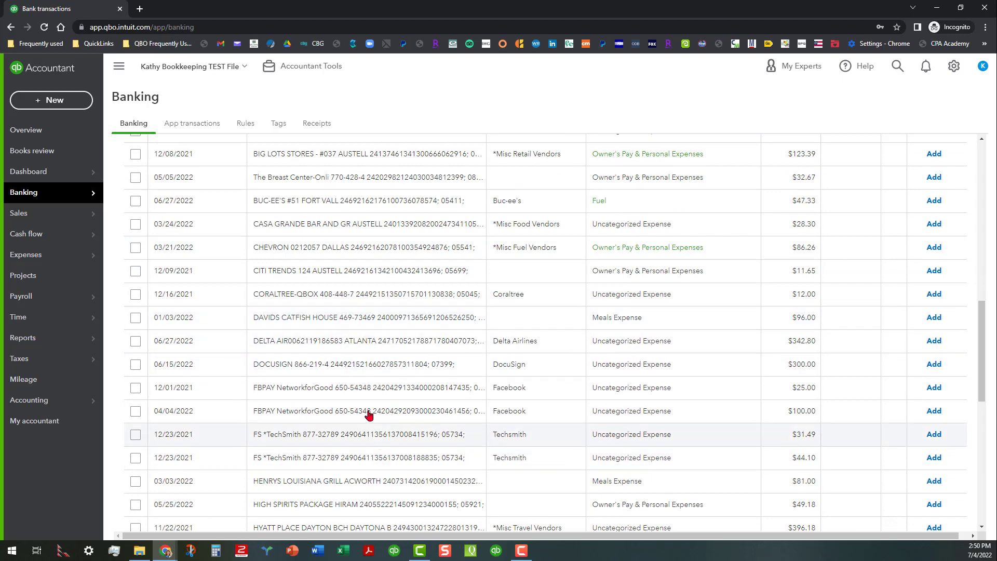
scroll(379, 403, "down", 2)
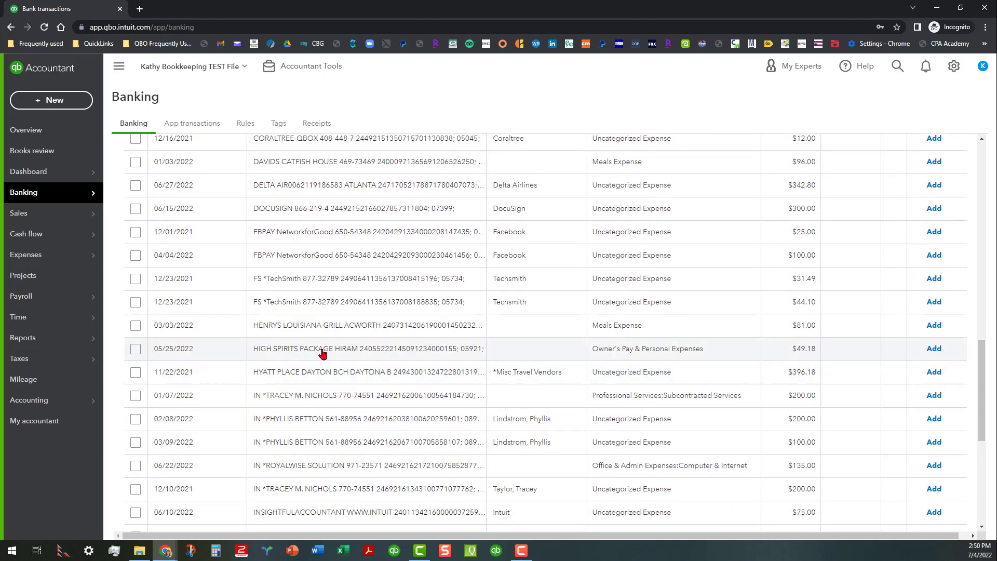
scroll(337, 364, "up", 10)
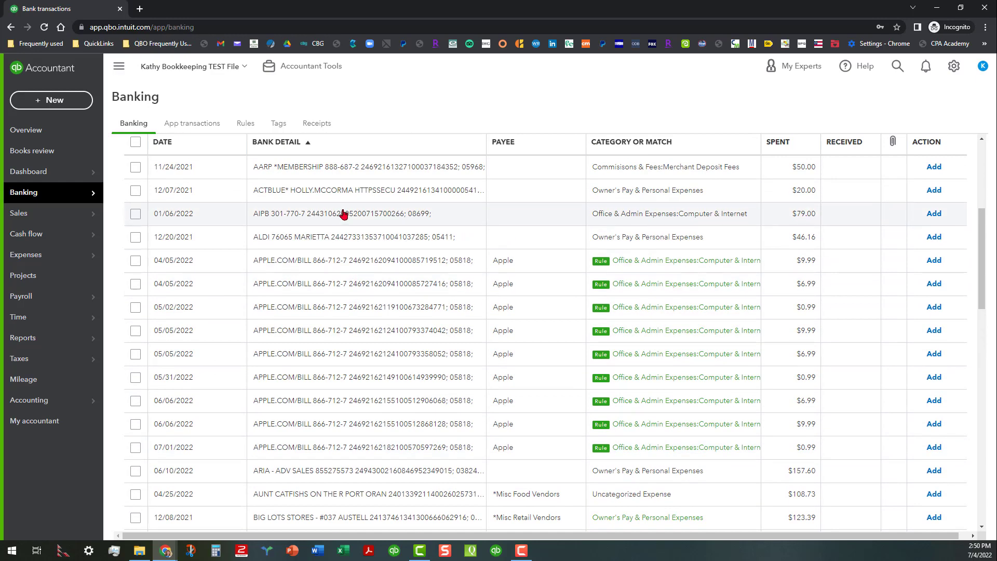
scroll(369, 267, "up", 5)
scroll(363, 353, "down", 10)
scroll(359, 348, "down", 7)
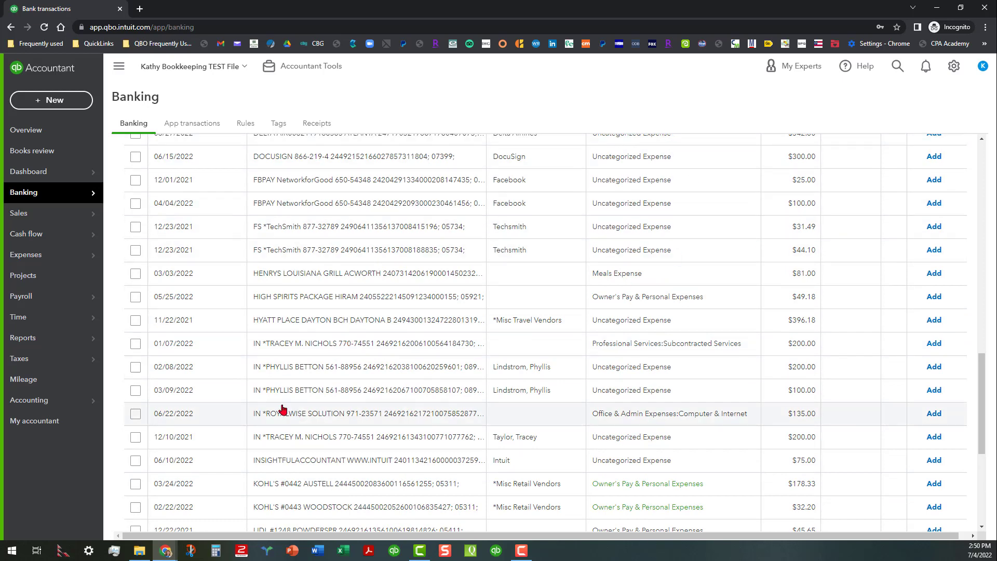
scroll(301, 388, "down", 2)
scroll(367, 389, "up", 12)
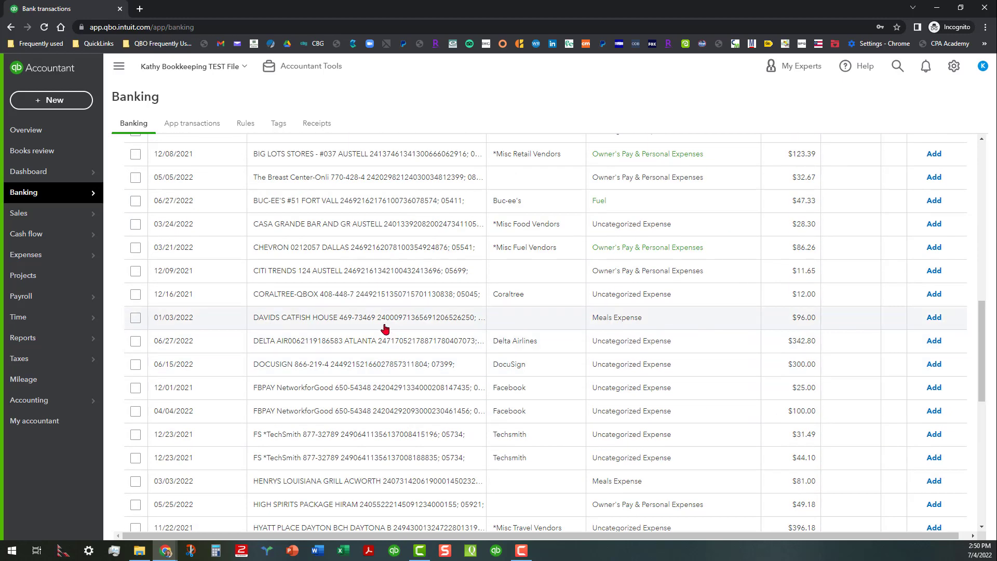
scroll(381, 330, "up", 5)
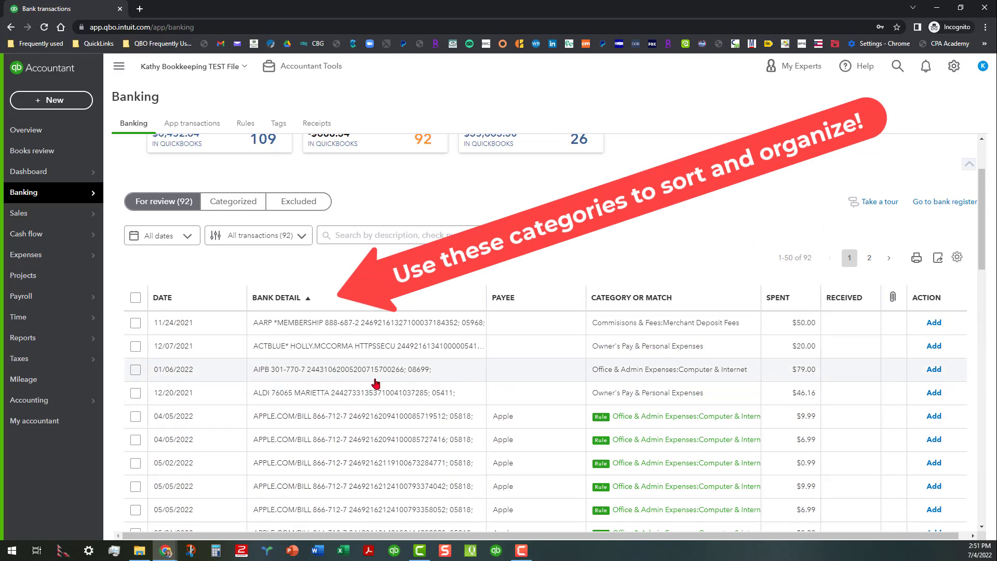
scroll(374, 385, "down", 5)
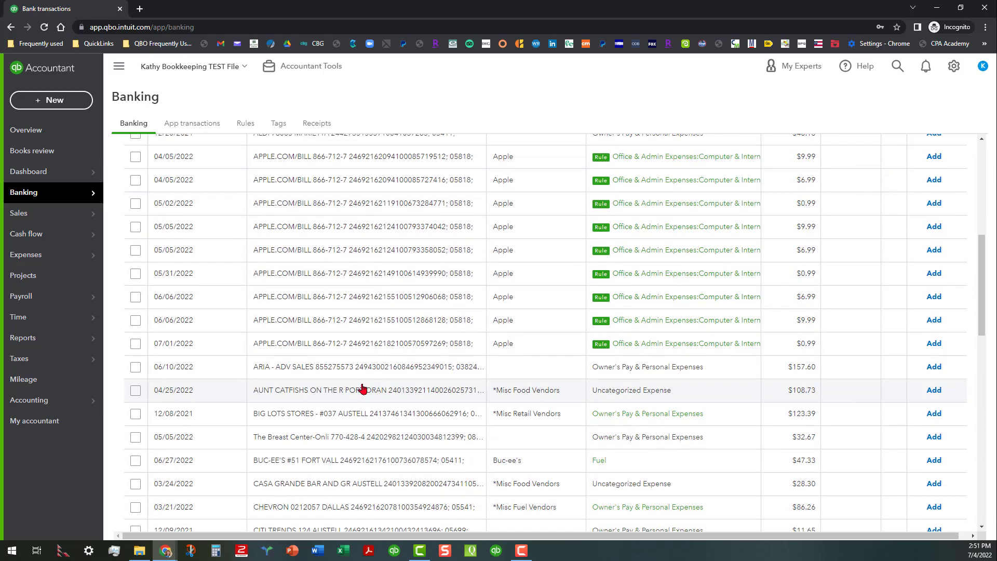
scroll(390, 313, "up", 10)
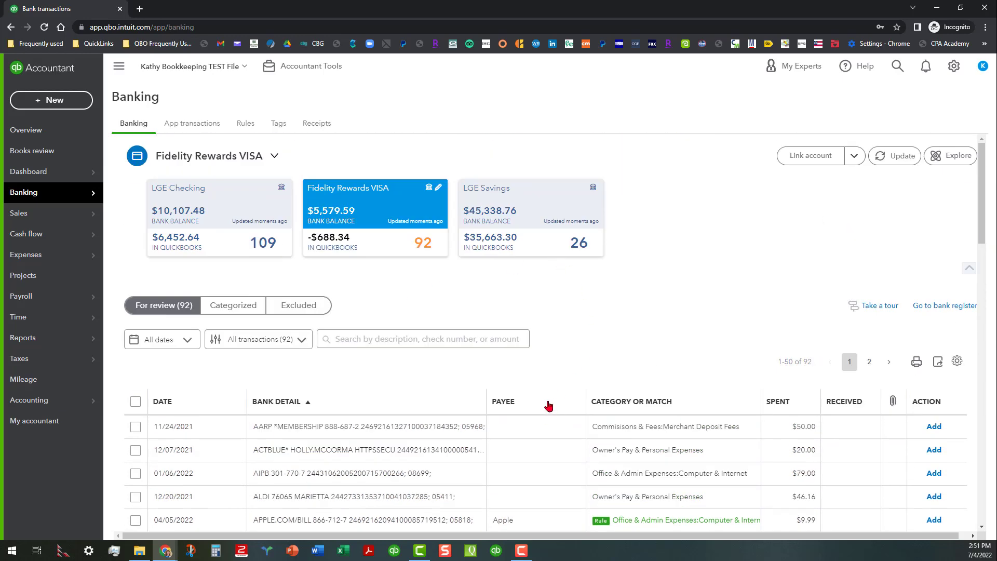
- Sort the transactions for review by payee and select the 12/20/2021 ALDI and 12/22/2021 LIDL entries
left_click(543, 403)
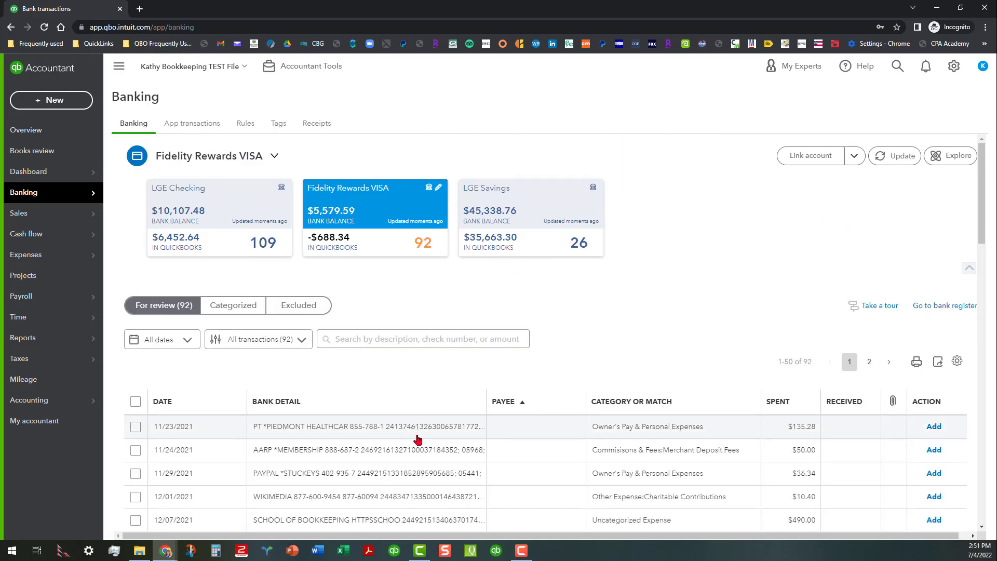
scroll(410, 431, "down", 3)
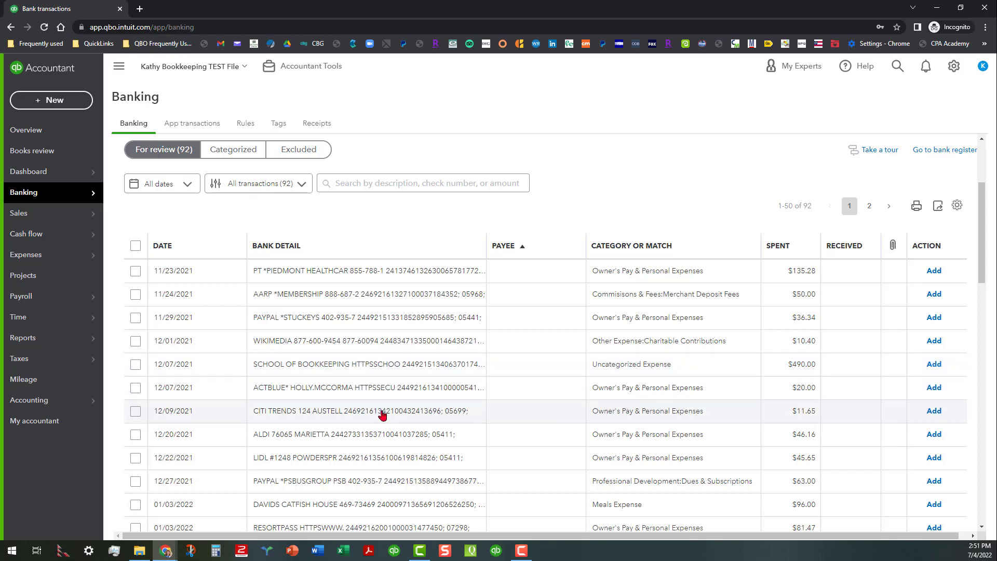
scroll(390, 405, "down", 2)
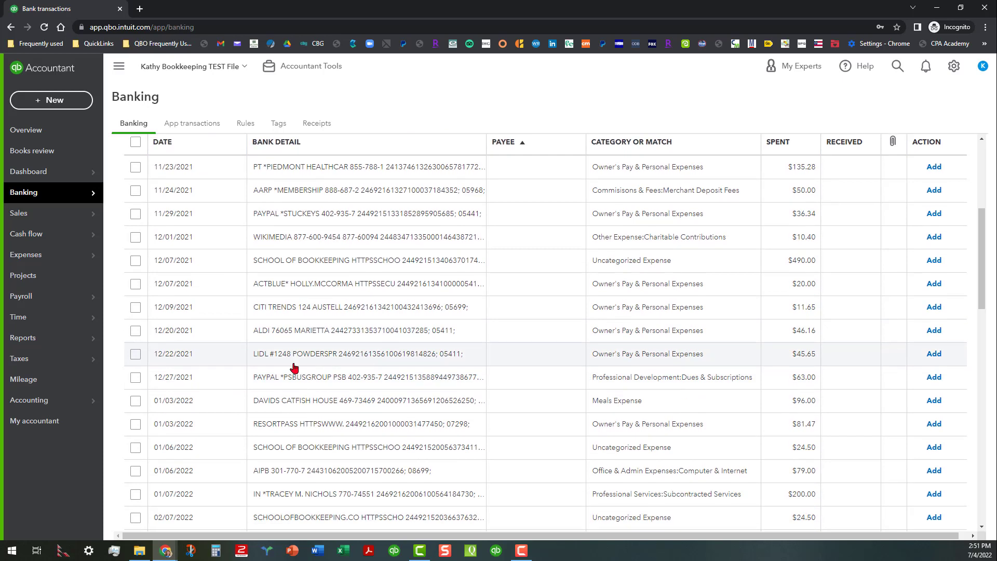
left_click(136, 353)
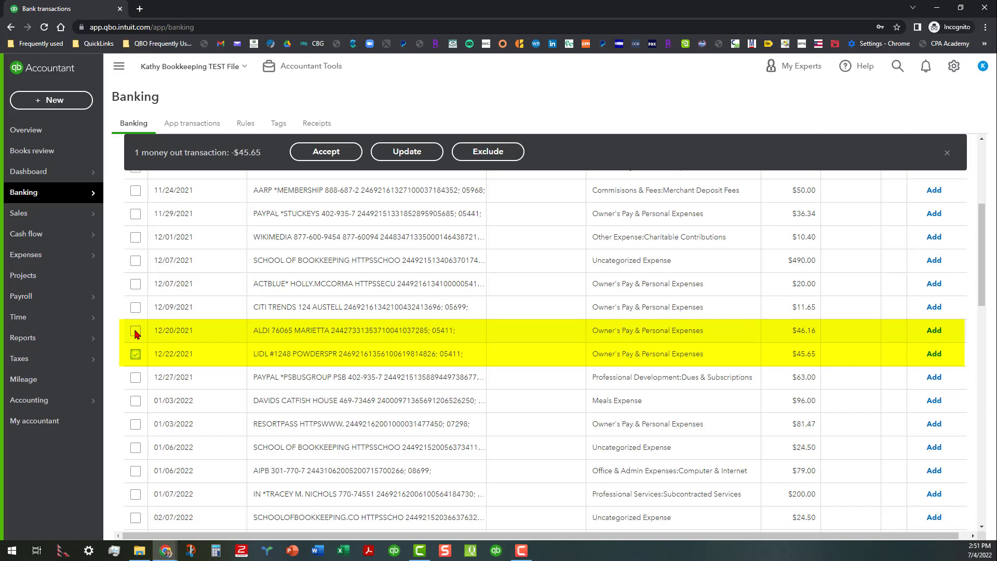
left_click(135, 333)
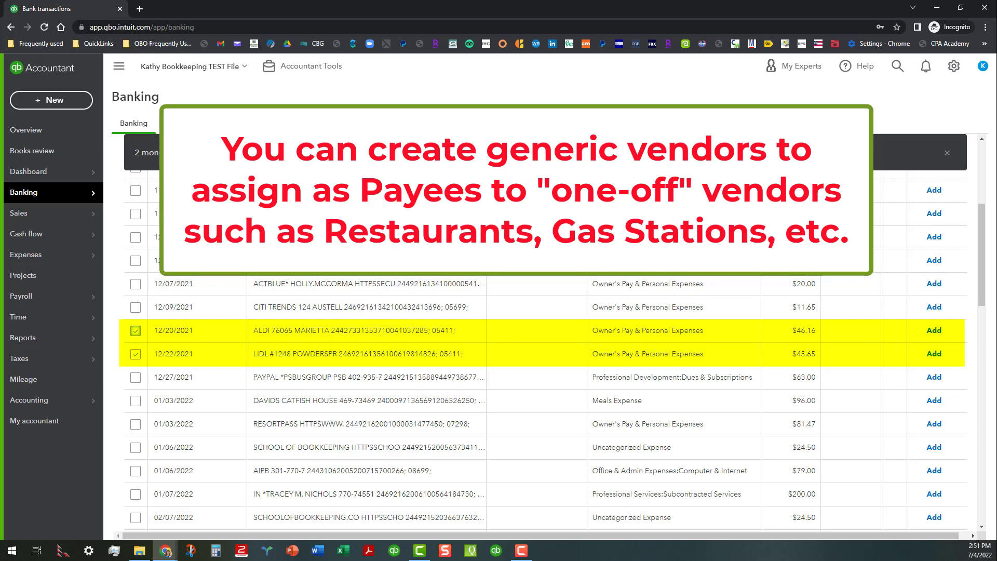
- Start a bulk update of the selected ALDI and LIDL transactions and set their payee to *Misc Retail Vendors
left_click(412, 154)
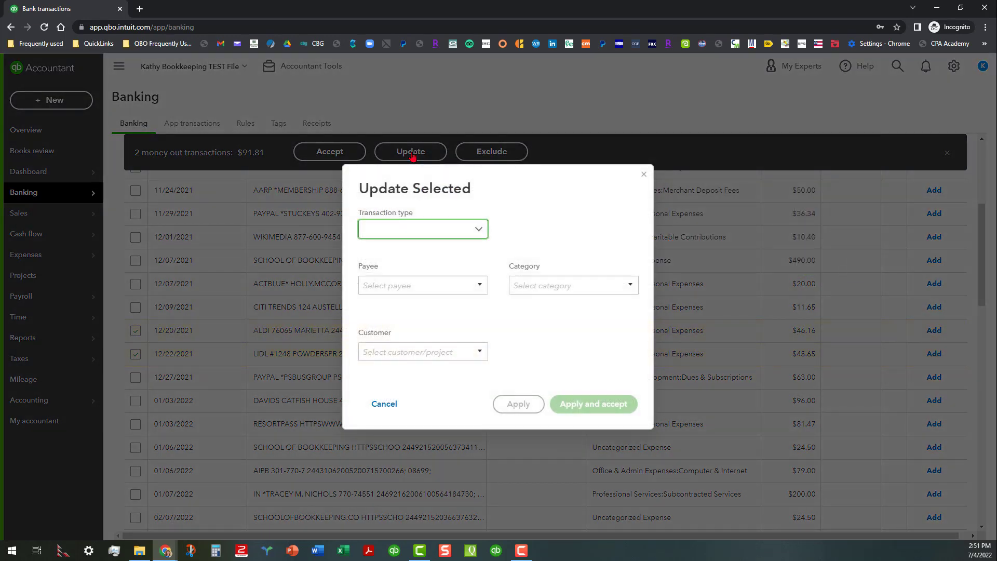
left_click(479, 287)
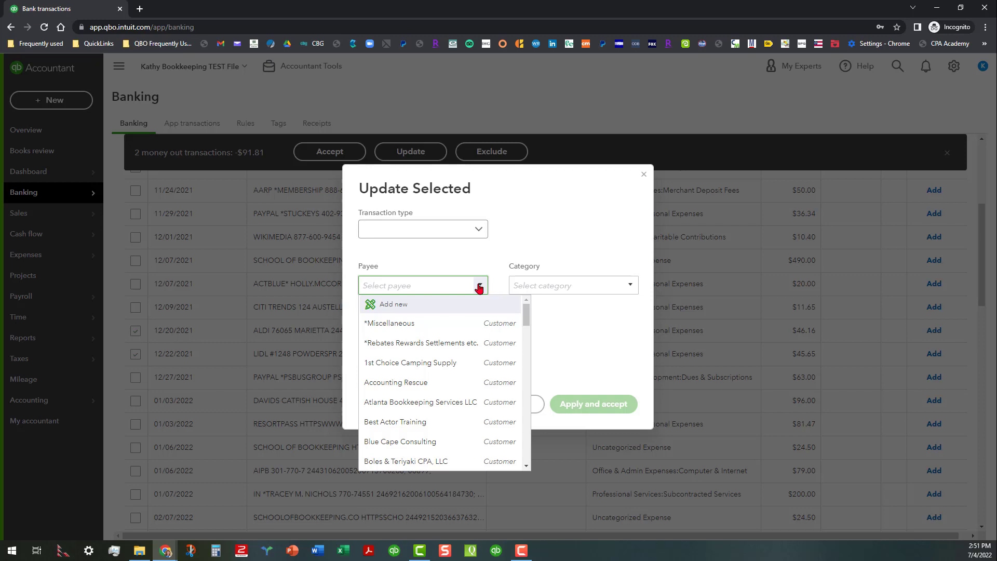
type("*")
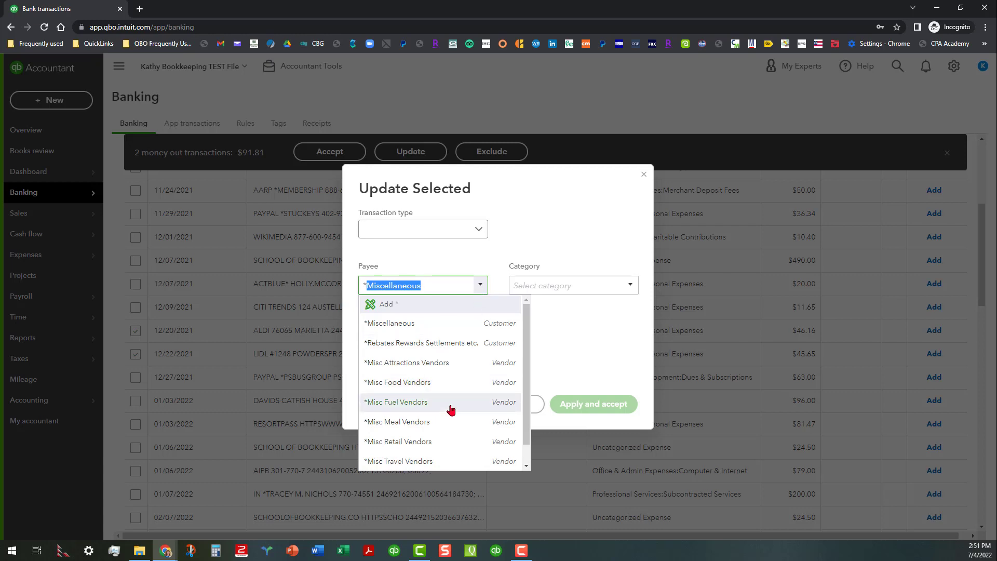
scroll(451, 394, "down", 1)
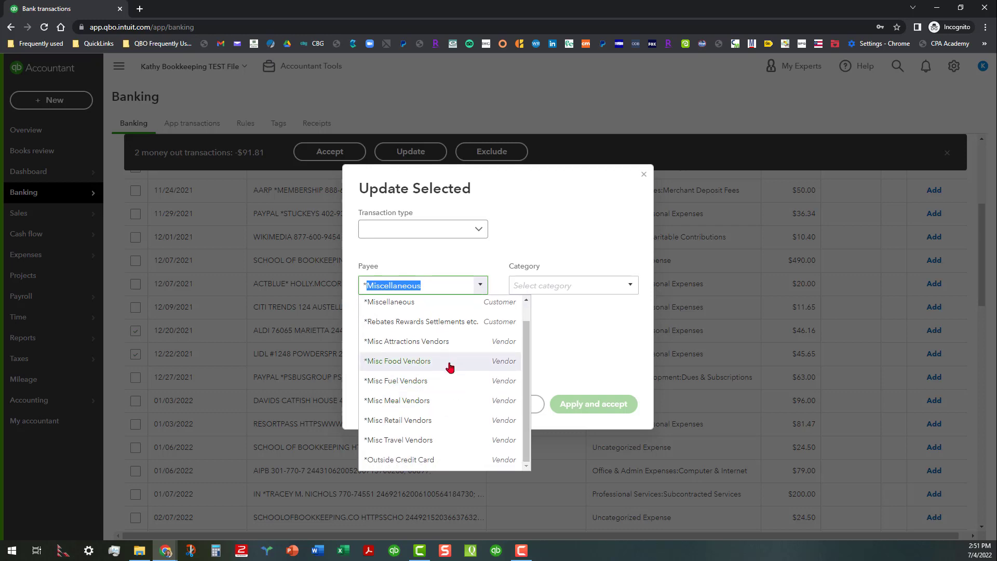
left_click(440, 425)
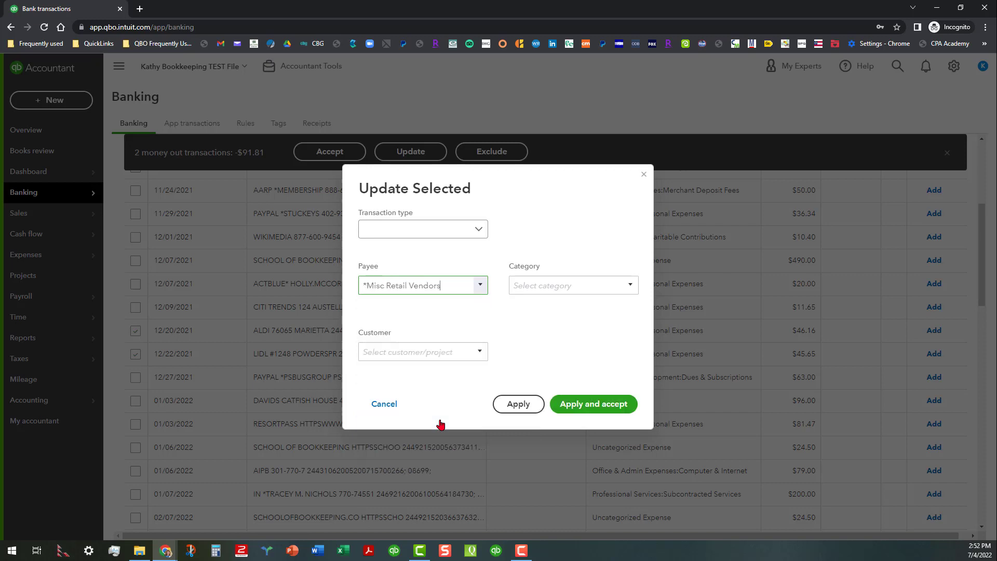
- Set the category in the bulk update to Office & Admin Expenses:Office Supplies & Materials
left_click(632, 286)
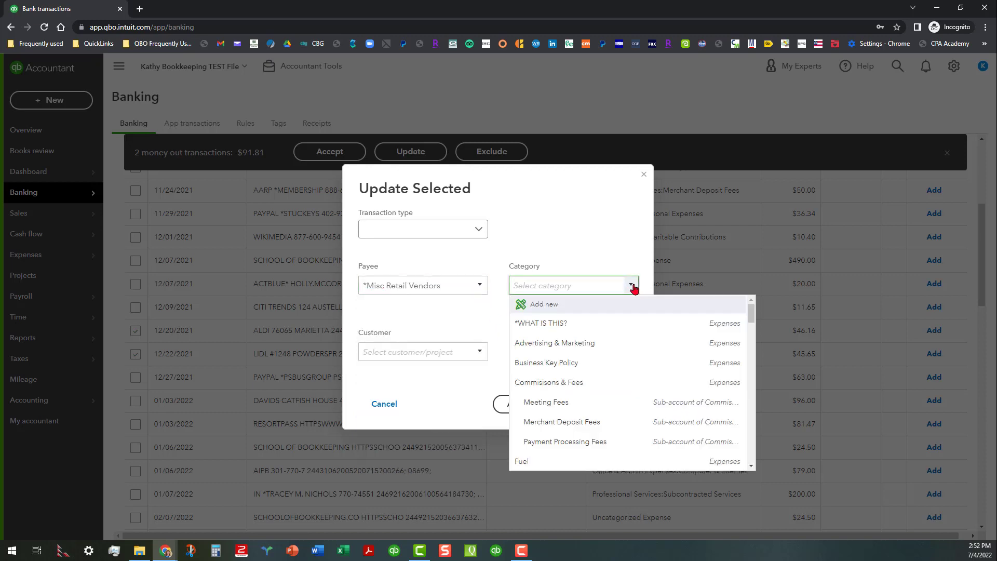
scroll(597, 401, "down", 2)
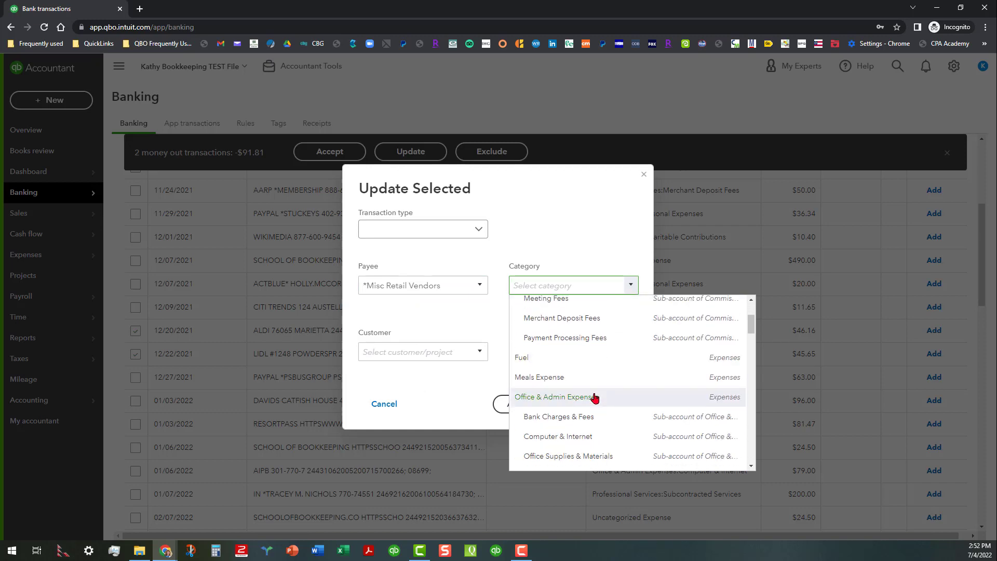
scroll(595, 397, "down", 5)
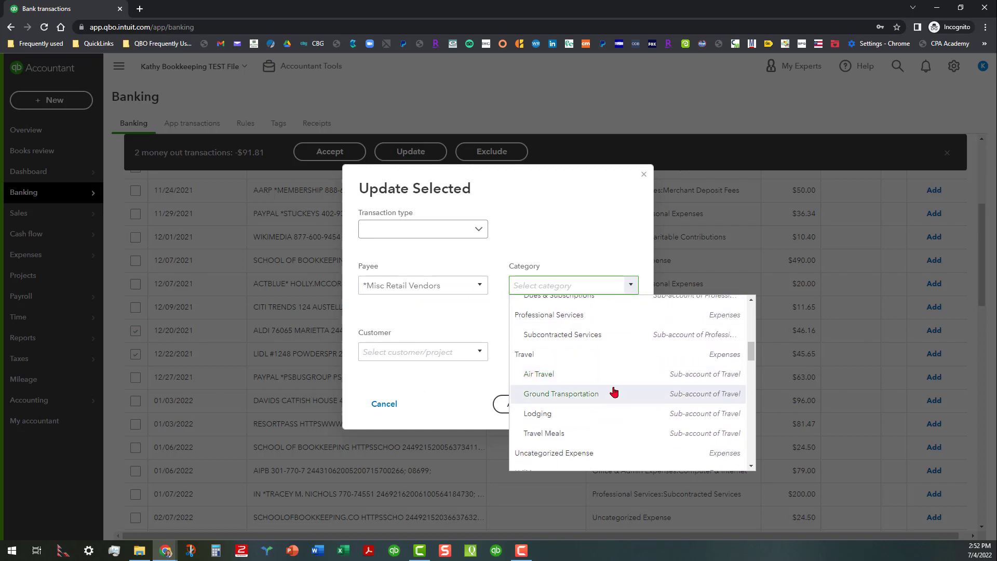
scroll(614, 392, "down", 3)
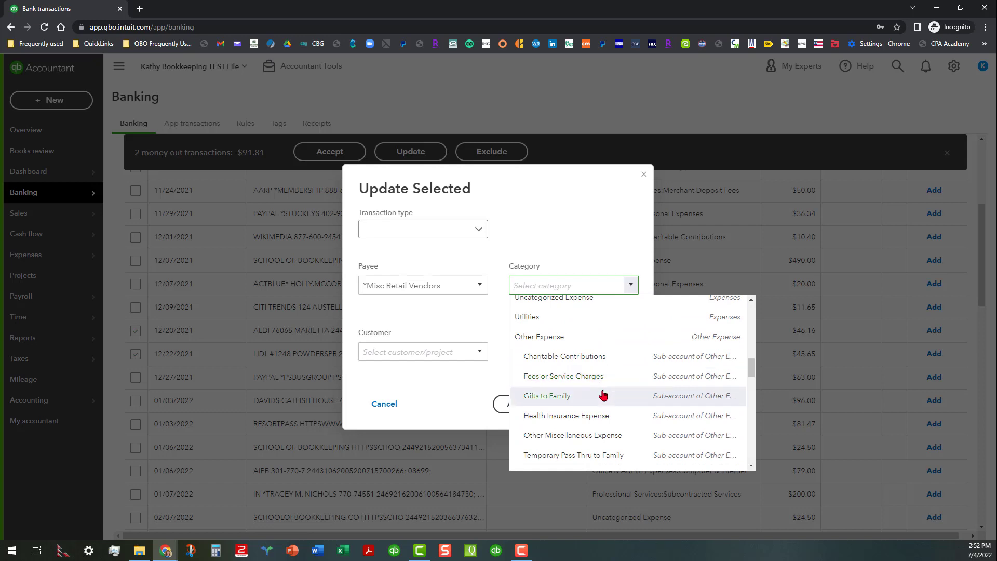
scroll(602, 396, "down", 4)
scroll(605, 397, "up", 7)
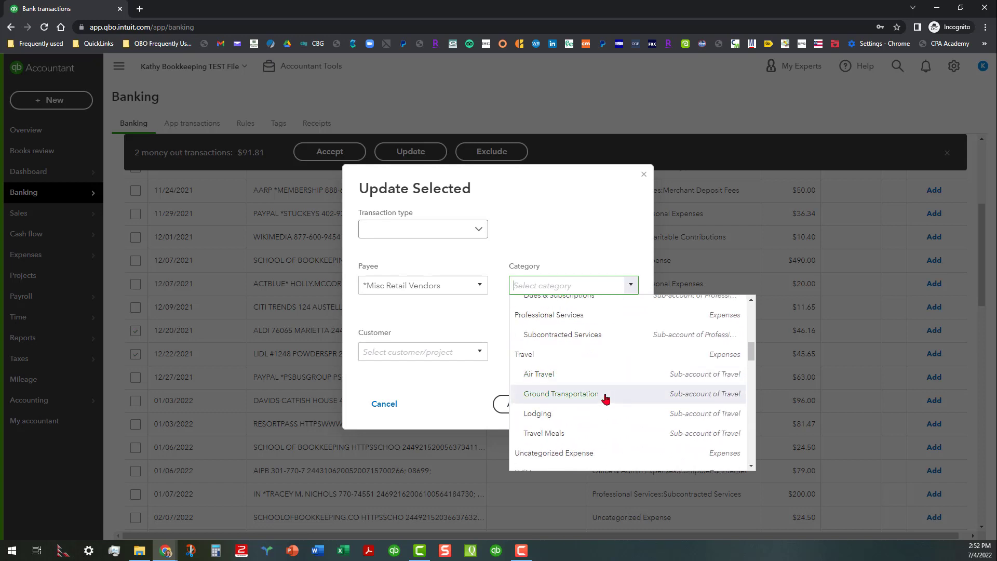
scroll(605, 398, "up", 5)
scroll(605, 349, "down", 2)
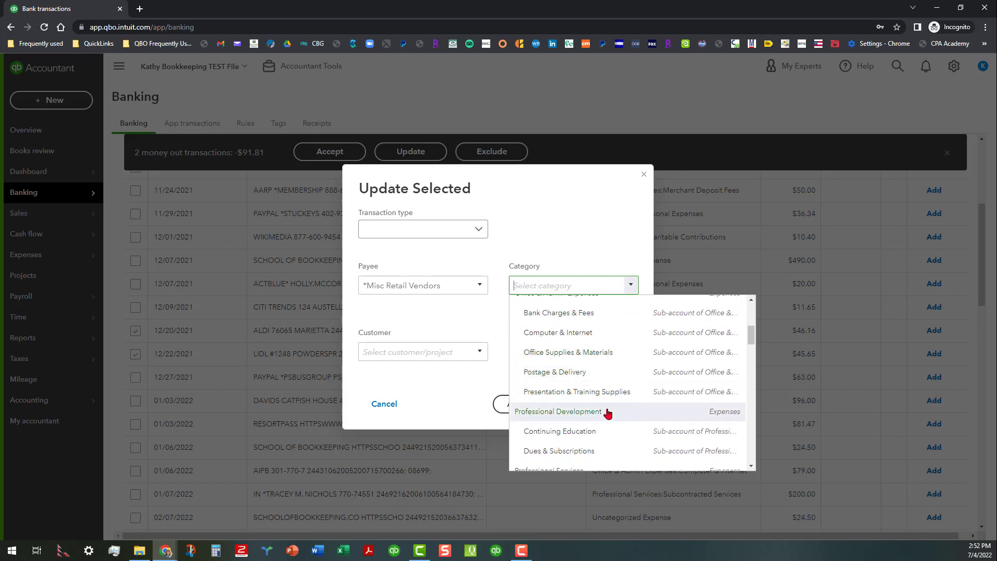
scroll(608, 410, "down", 5)
scroll(611, 376, "down", 3)
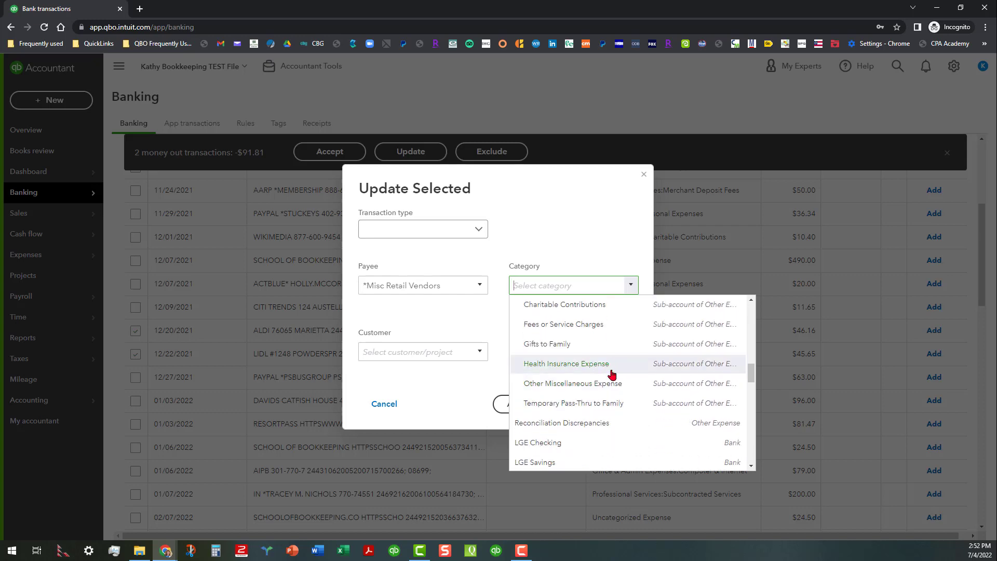
scroll(612, 385, "up", 4)
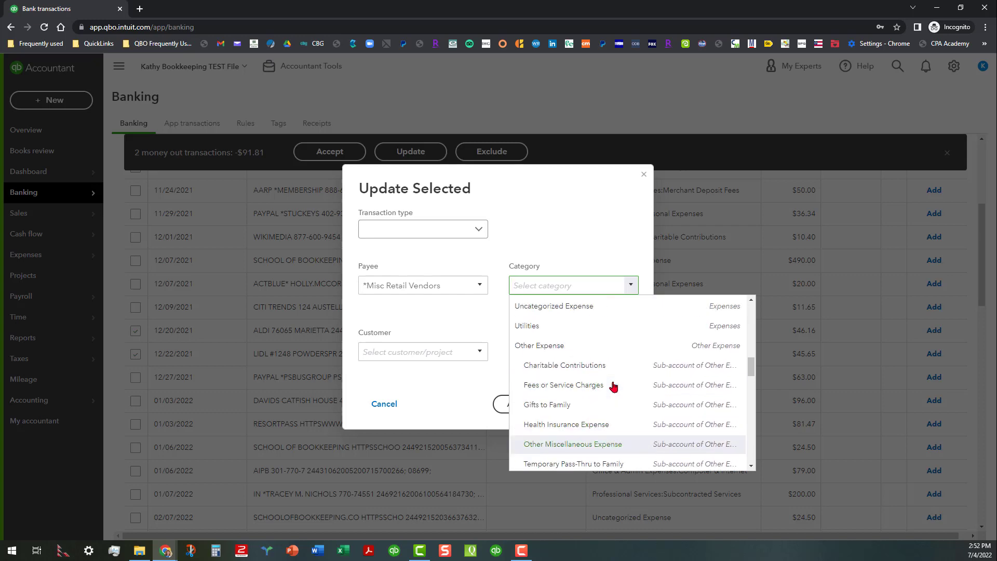
scroll(609, 390, "up", 2)
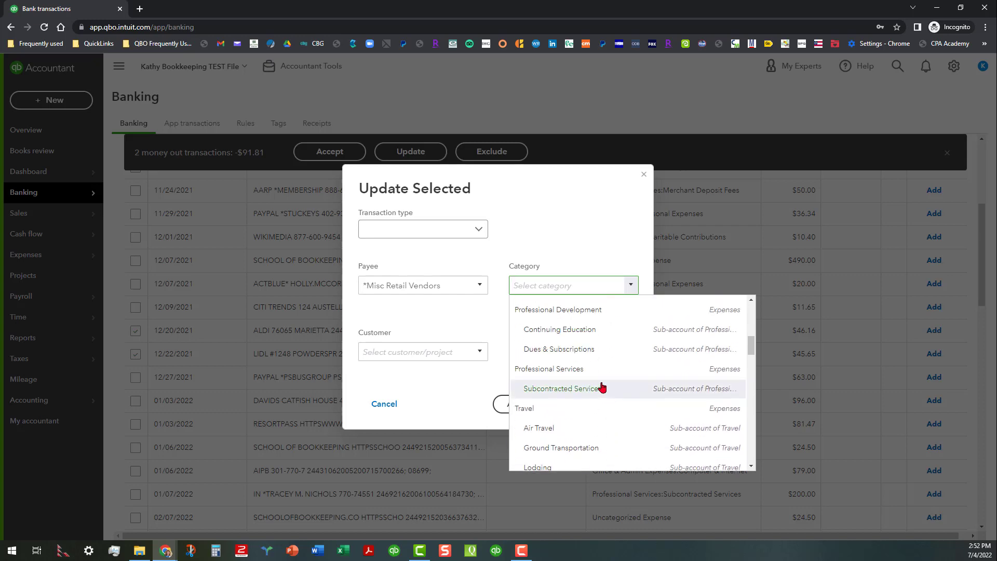
scroll(609, 390, "up", 3)
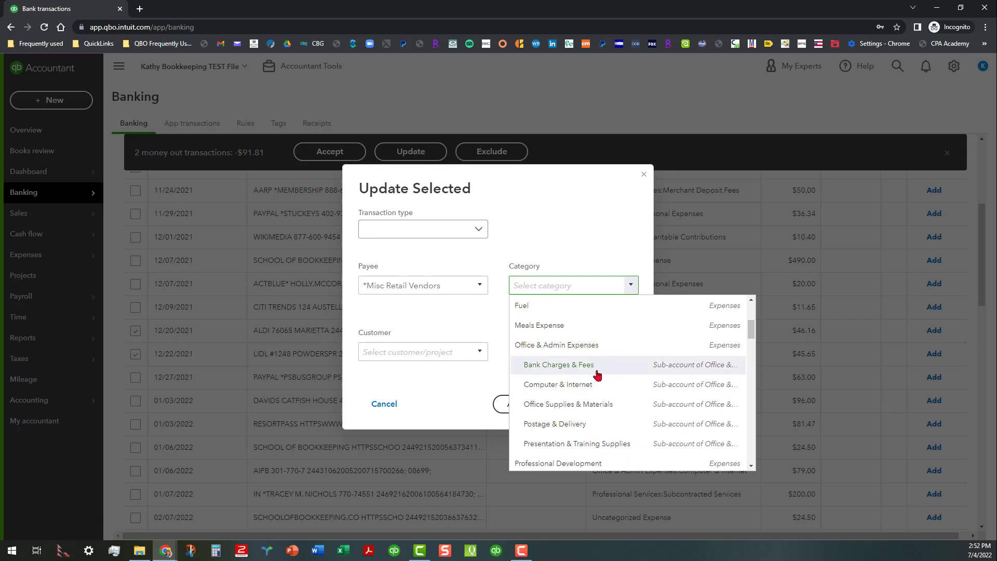
left_click(577, 408)
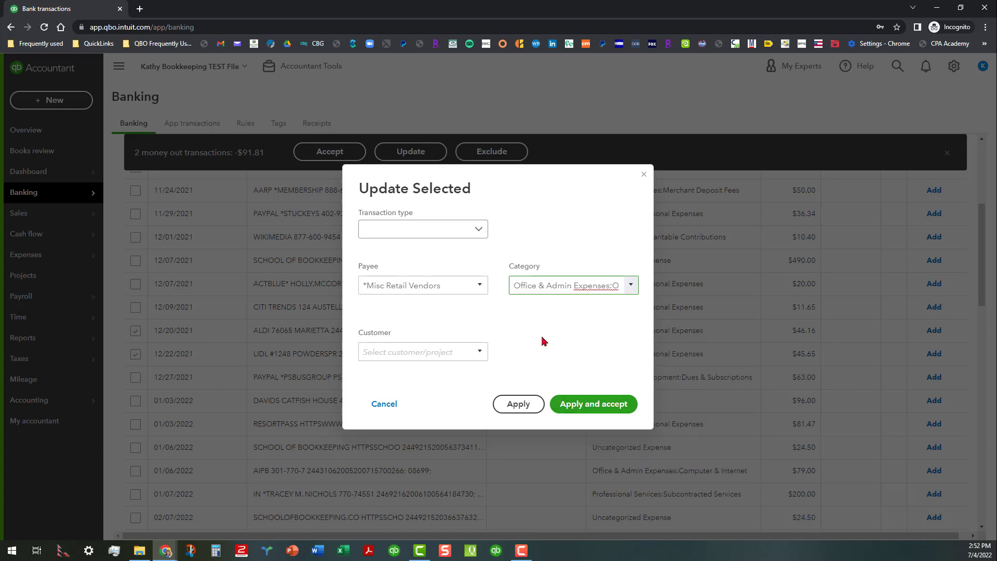
- Apply the bulk update with the transaction type left blank, and accept the ALDI and LIDL transactions into the books
left_click(484, 233)
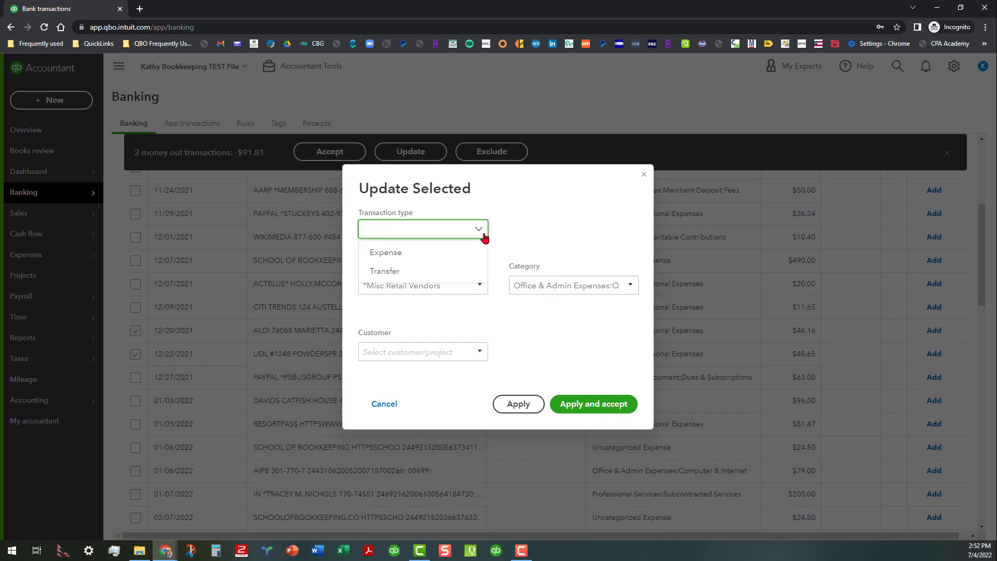
left_click(568, 231)
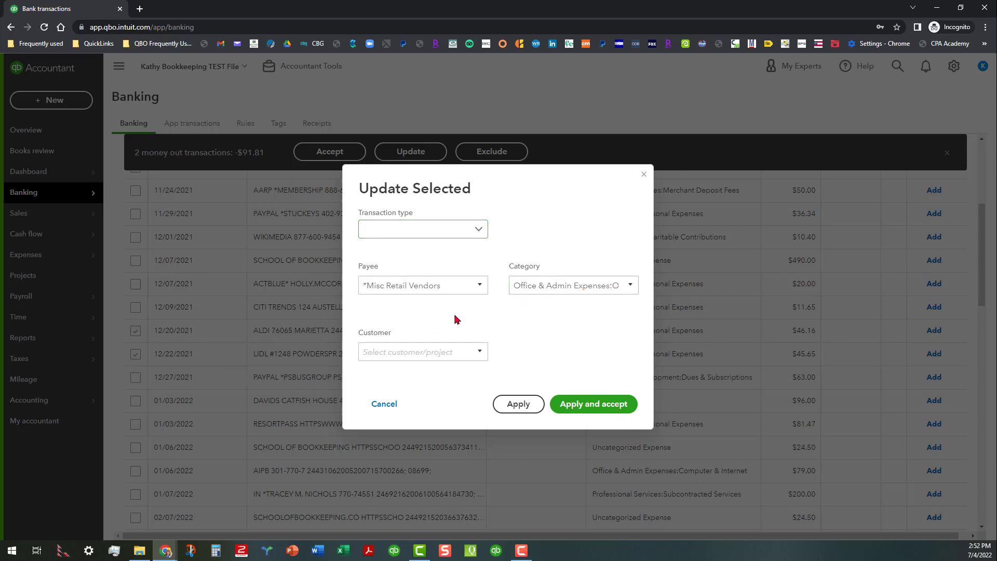
left_click(520, 404)
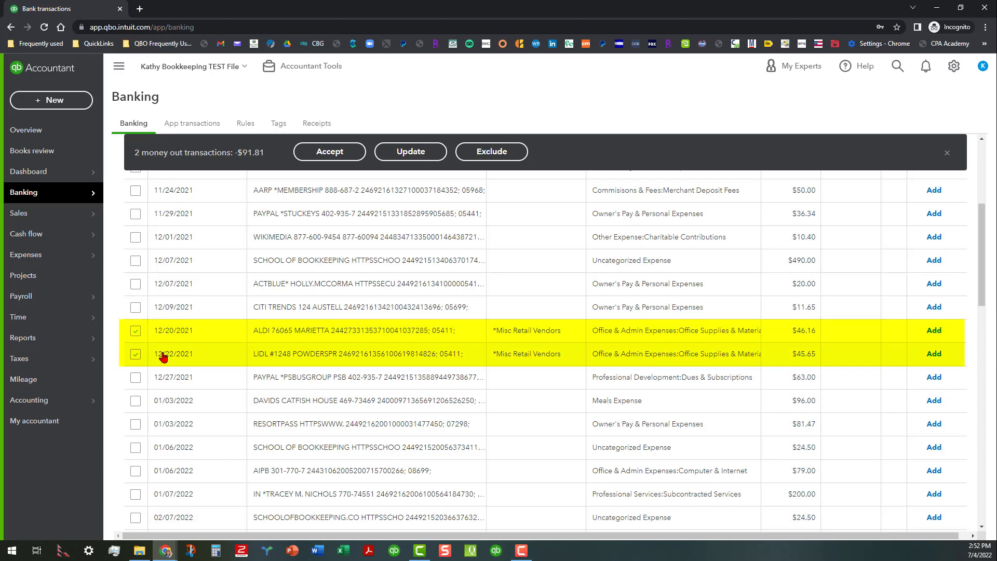
left_click(334, 155)
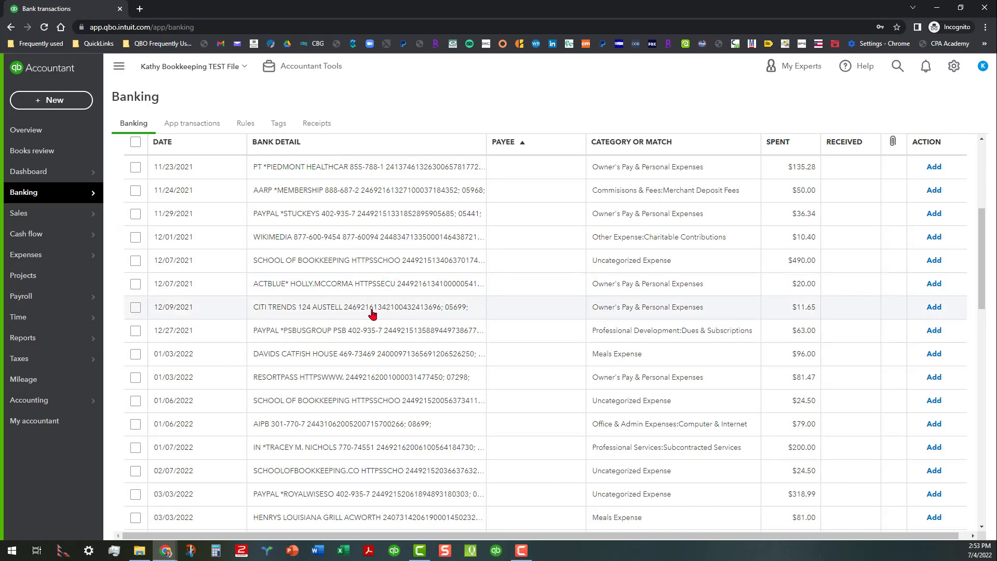
- Select the 02/22/2022 and 03/24/2022 KOHL'S transactions in the review list
scroll(368, 309, "down", 5)
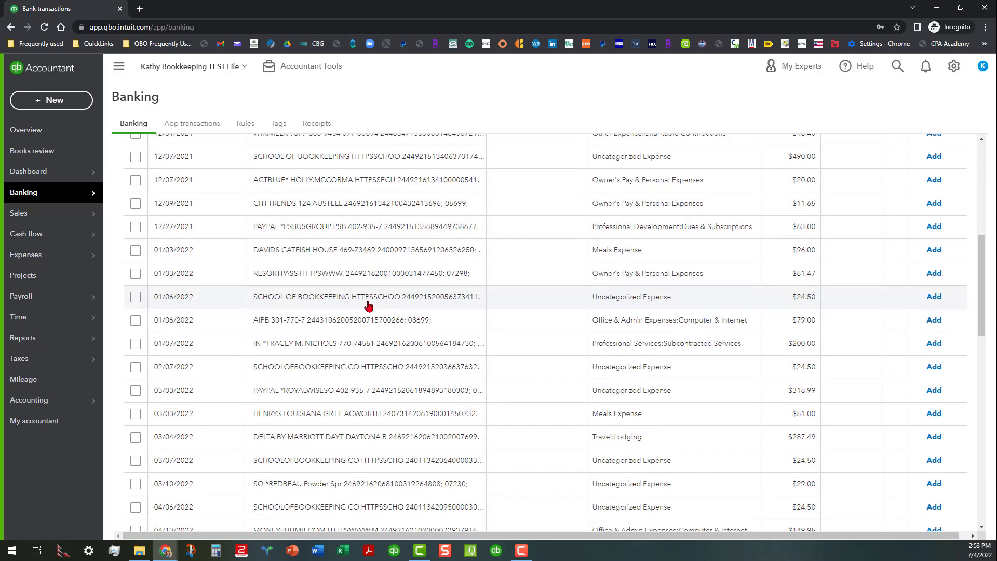
scroll(383, 366, "down", 2)
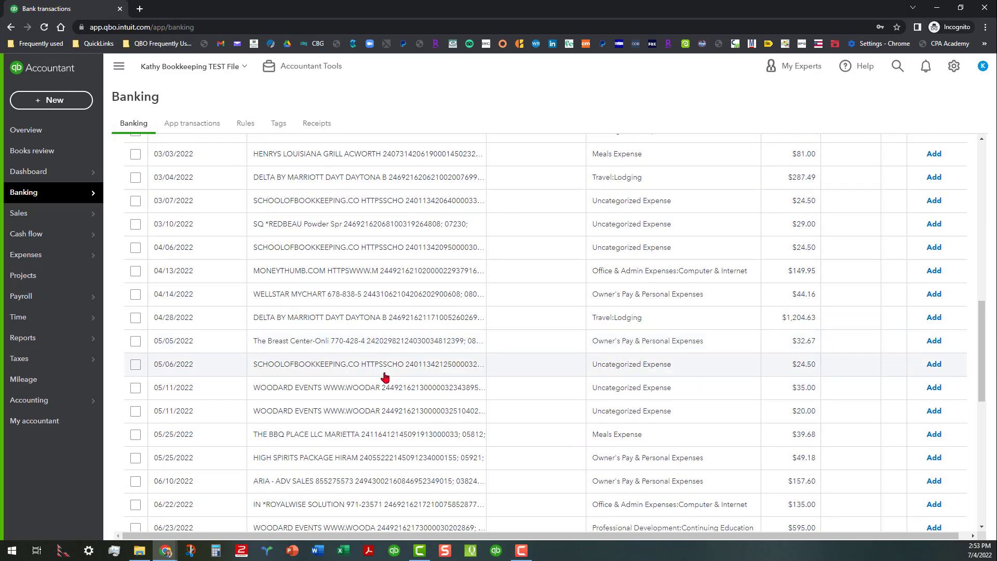
scroll(394, 396, "down", 2)
scroll(379, 395, "down", 3)
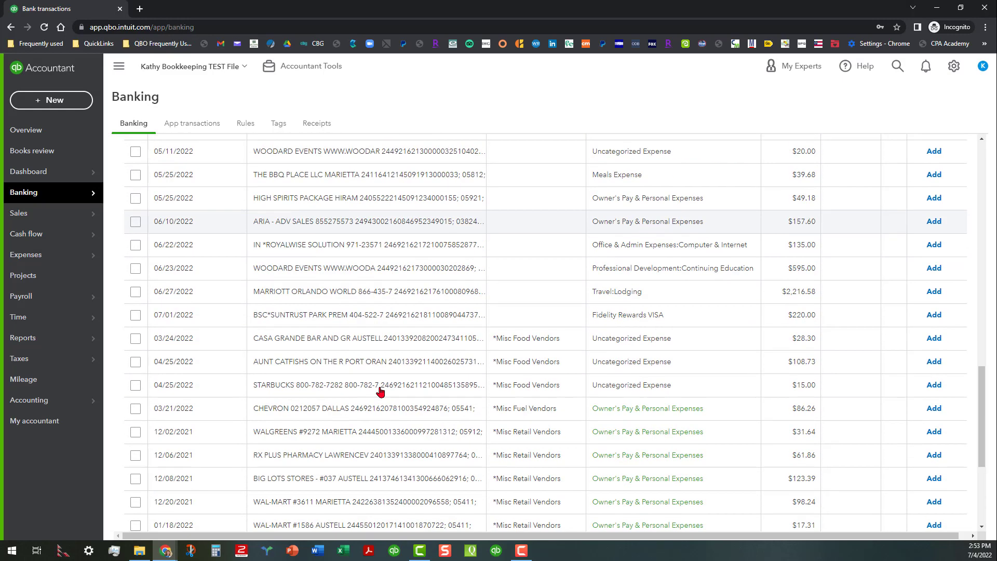
scroll(373, 395, "down", 4)
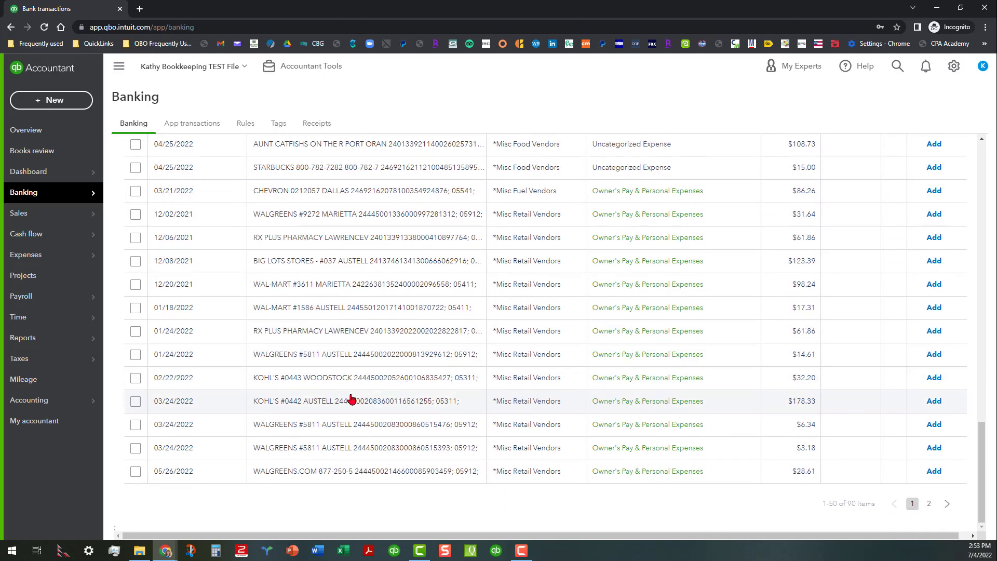
left_click(135, 401)
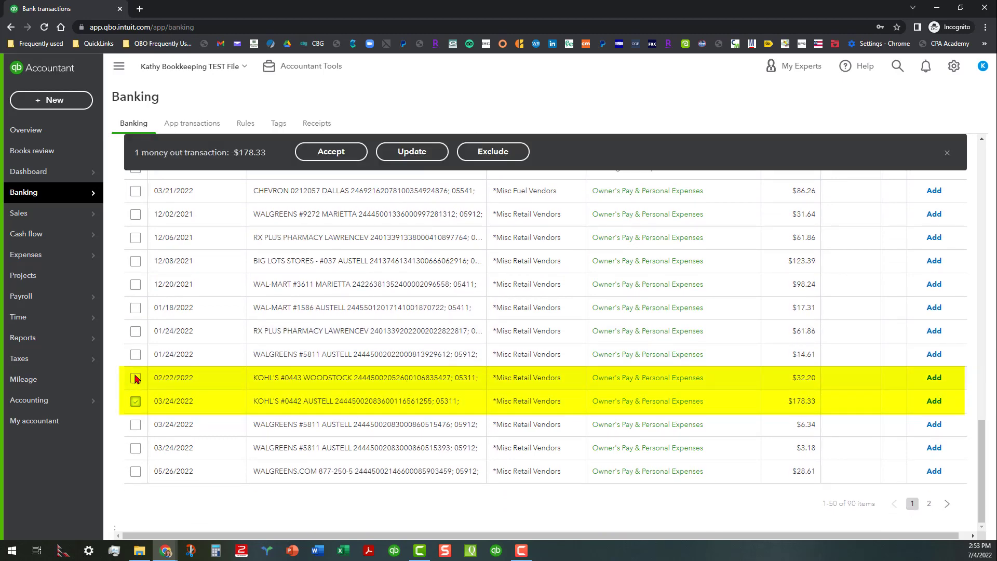
left_click(136, 378)
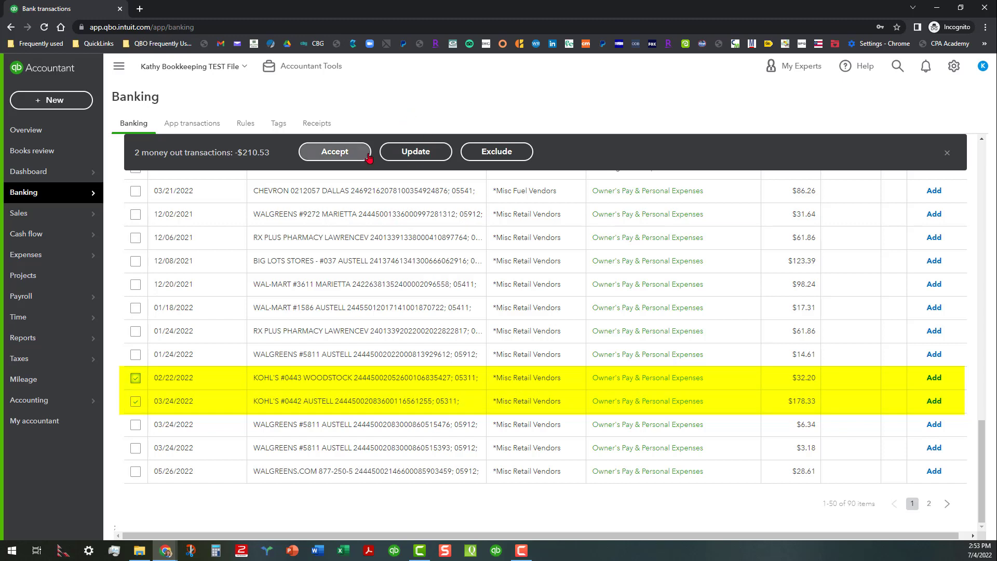
- Start a bulk update of the two KOHL'S transactions and set their payee to *Misc Retail Vendors
left_click(423, 154)
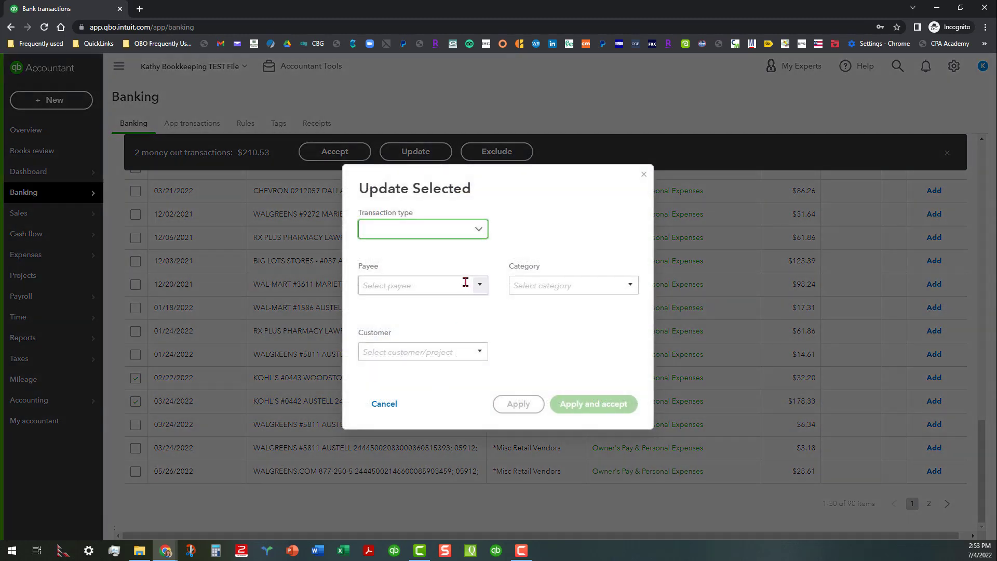
left_click(464, 284)
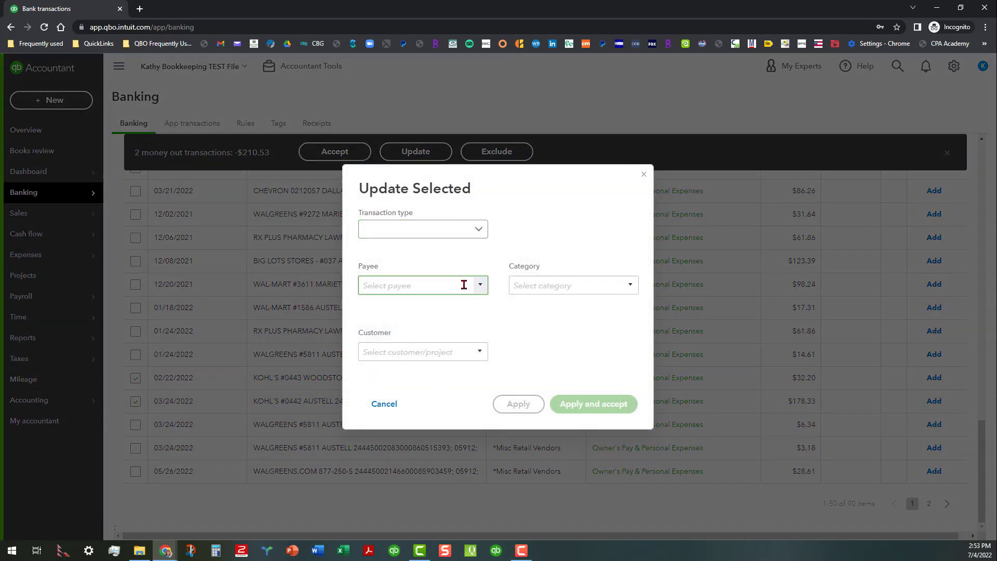
type("*")
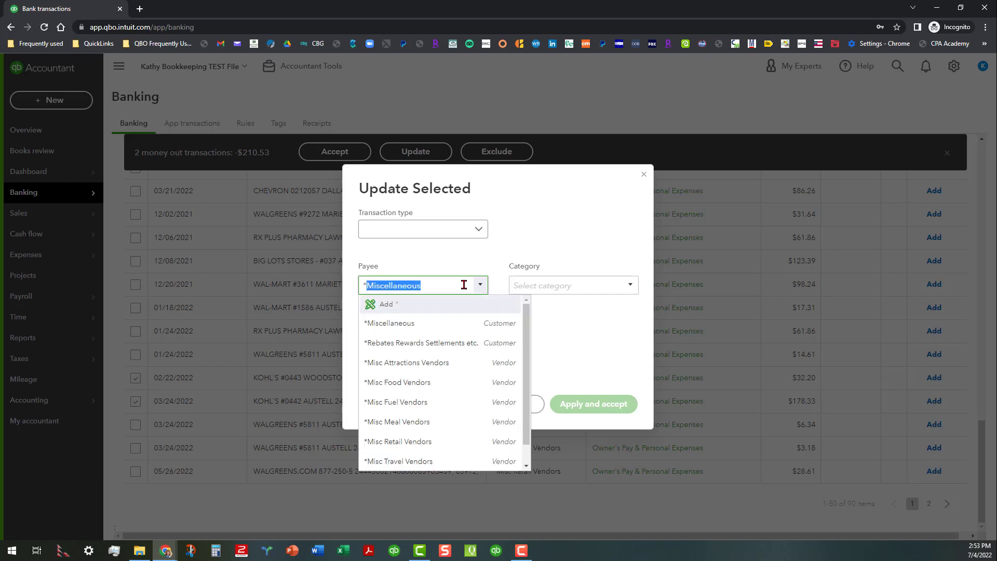
type("k")
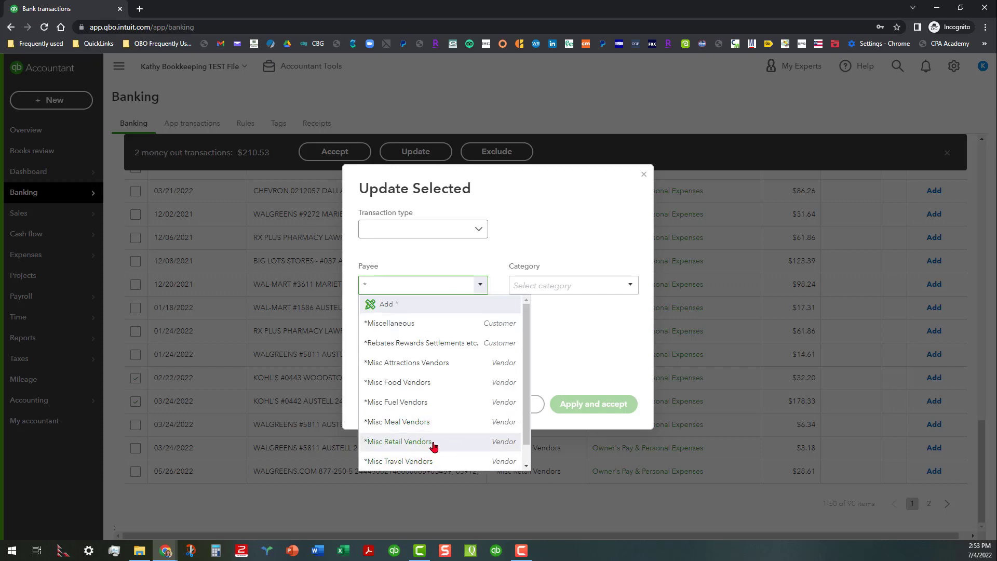
left_click(434, 446)
- Set the KOHL'S category to Owner's Pay & Personal Expenses, and apply and accept the bulk update in one go
left_click(552, 285)
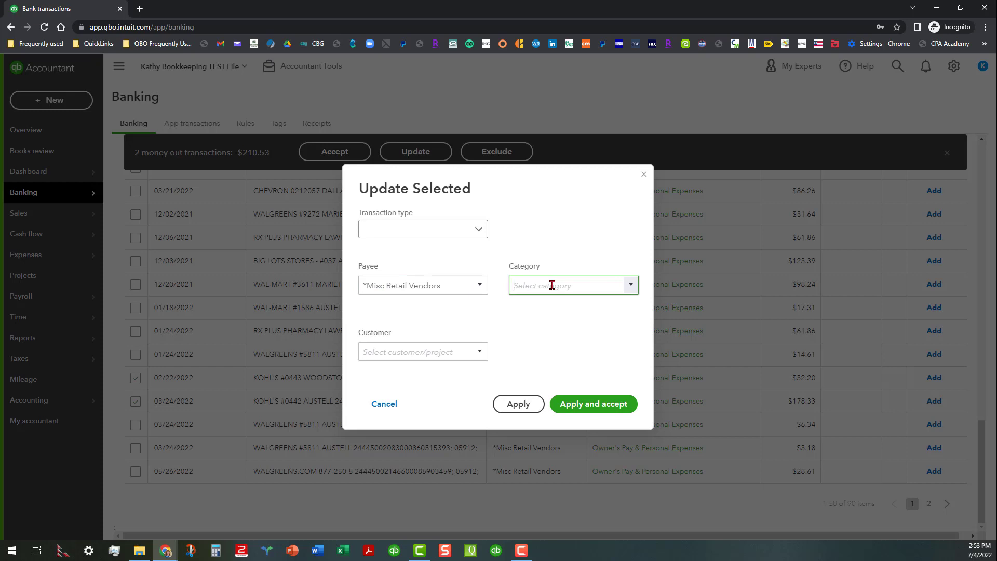
type("ow")
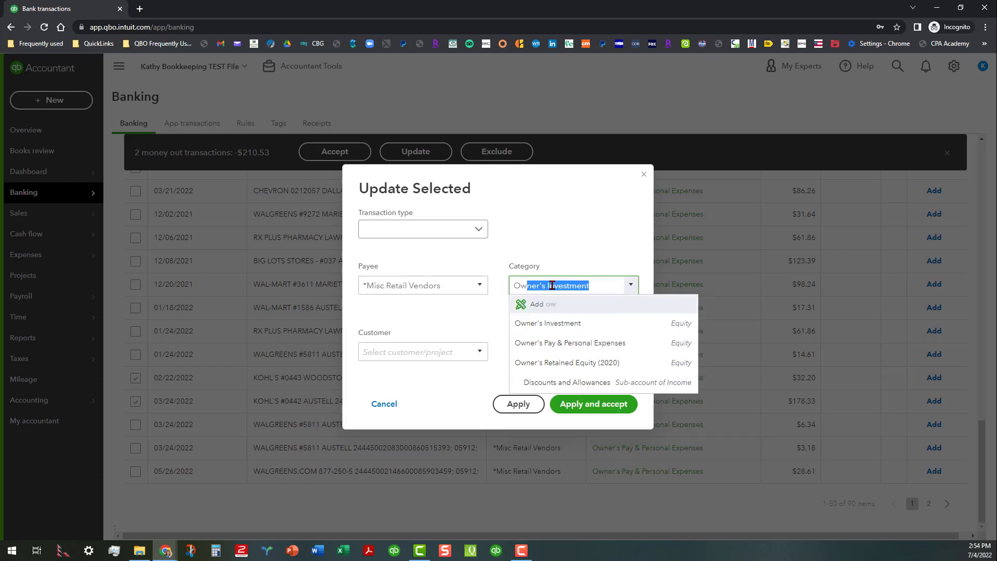
left_click(556, 344)
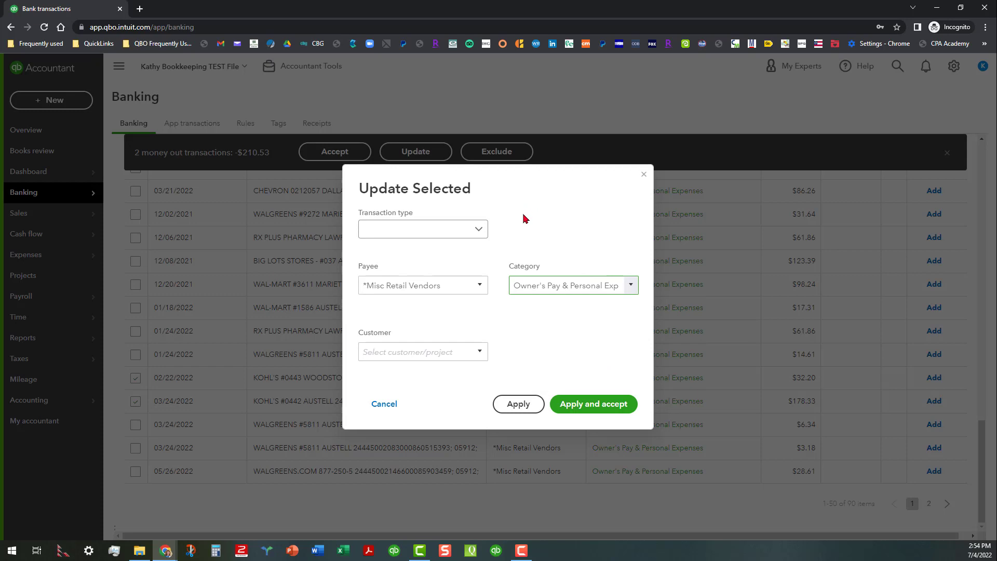
left_click(592, 404)
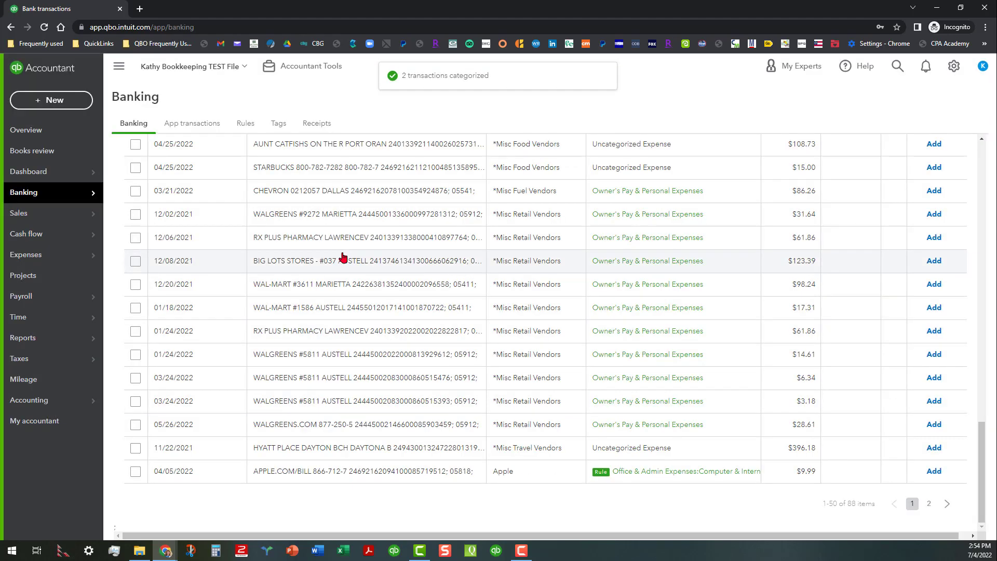
- Check the categorized transactions for the 03/24/2022 and 02/22/2022 KOHL'S entries and the category they were added to
scroll(374, 258, "up", 15)
scroll(231, 173, "up", 3)
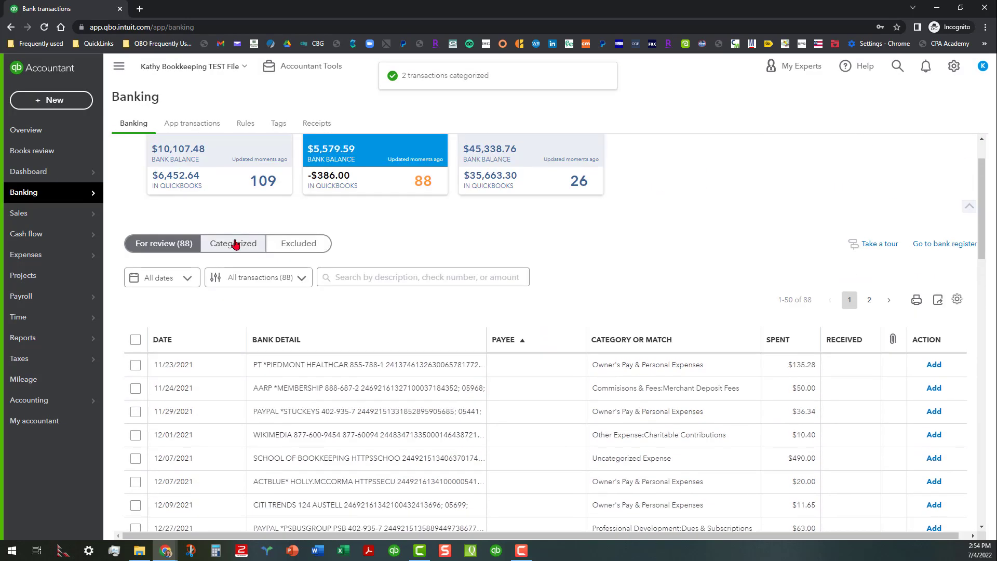
left_click(241, 244)
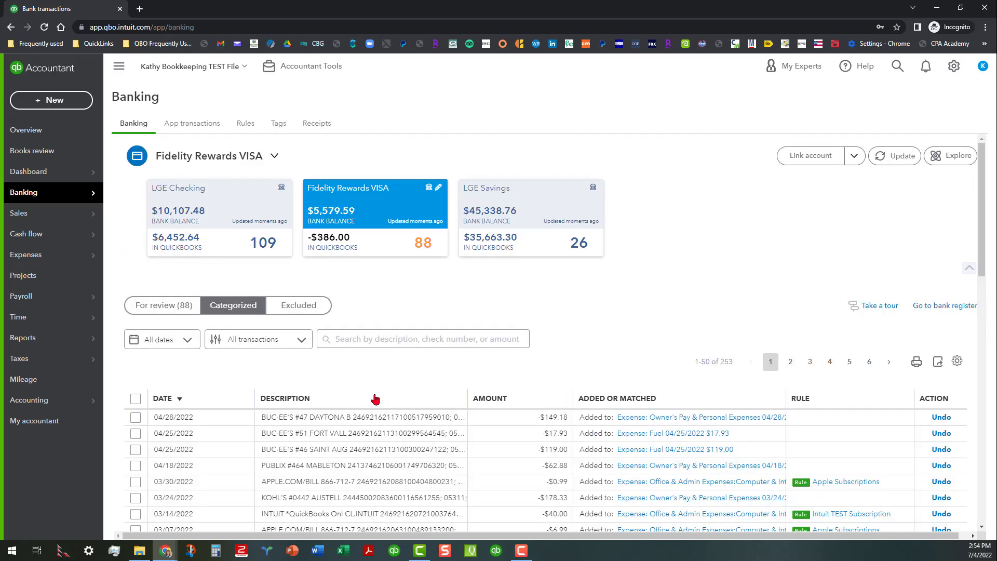
scroll(366, 483, "down", 1)
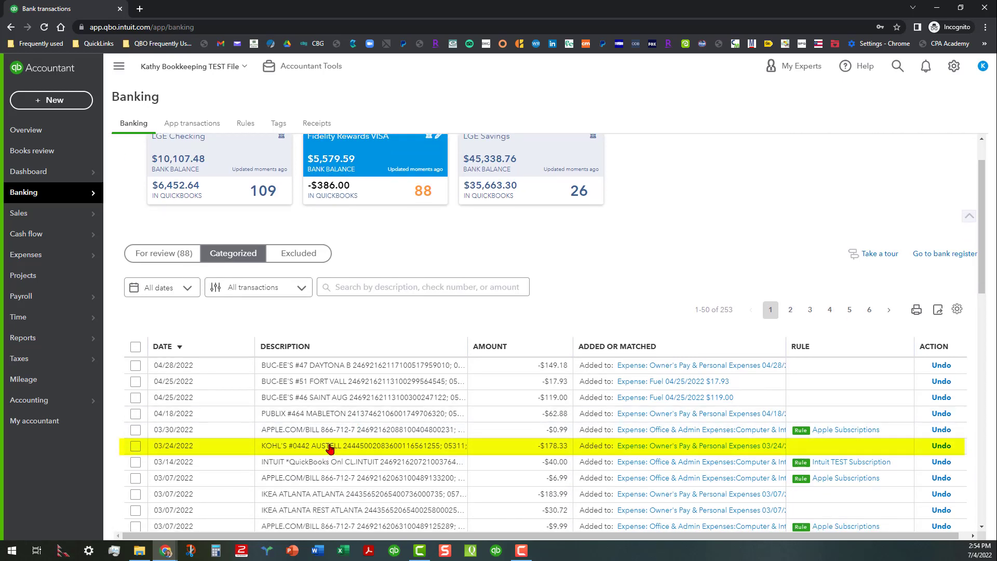
scroll(331, 467, "down", 2)
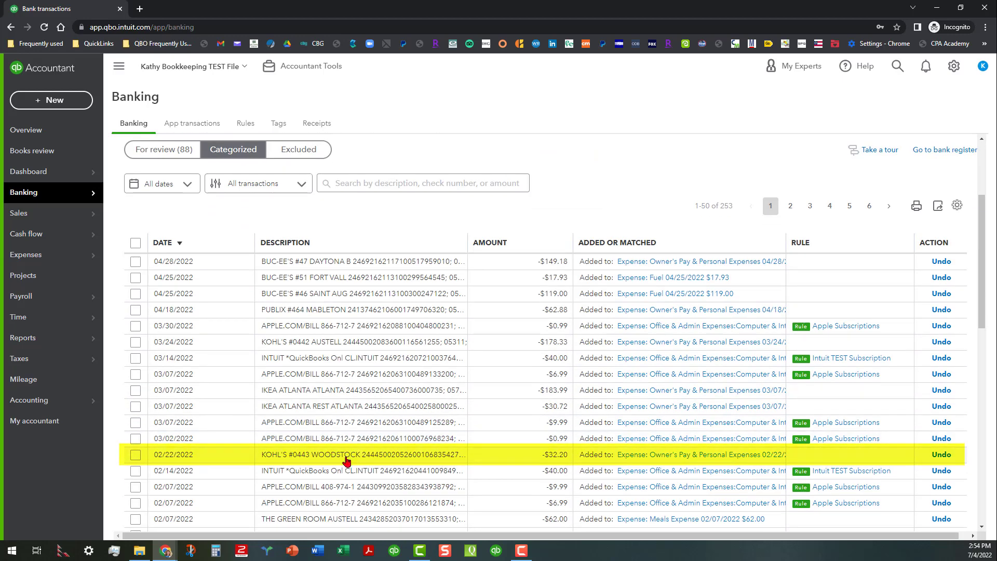
scroll(345, 405, "up", 3)
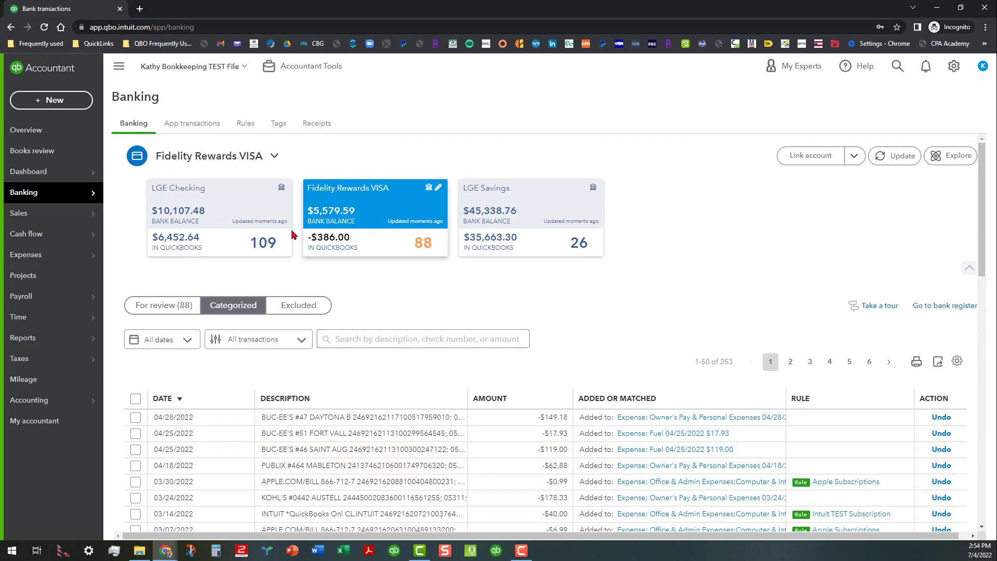
- Return to the transactions for review and look through the remaining payees and suggested categories
left_click(165, 306)
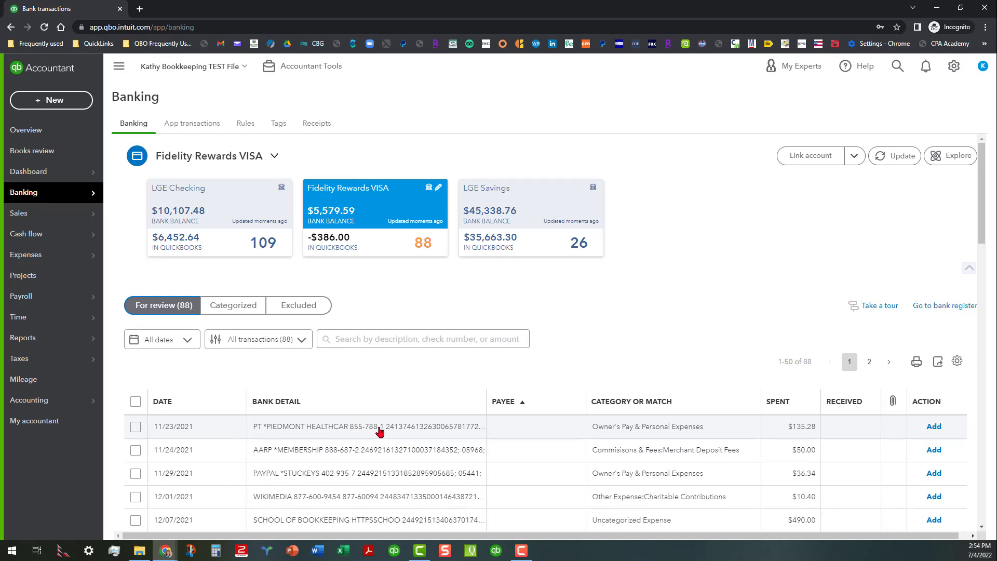
scroll(379, 431, "down", 7)
scroll(368, 408, "down", 15)
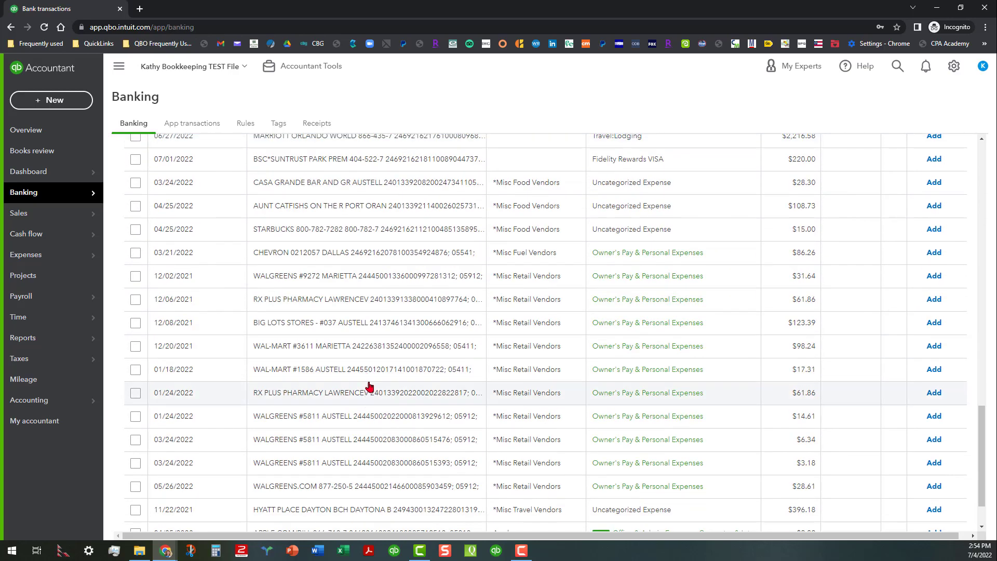
scroll(366, 391, "up", 8)
scroll(366, 391, "up", 14)
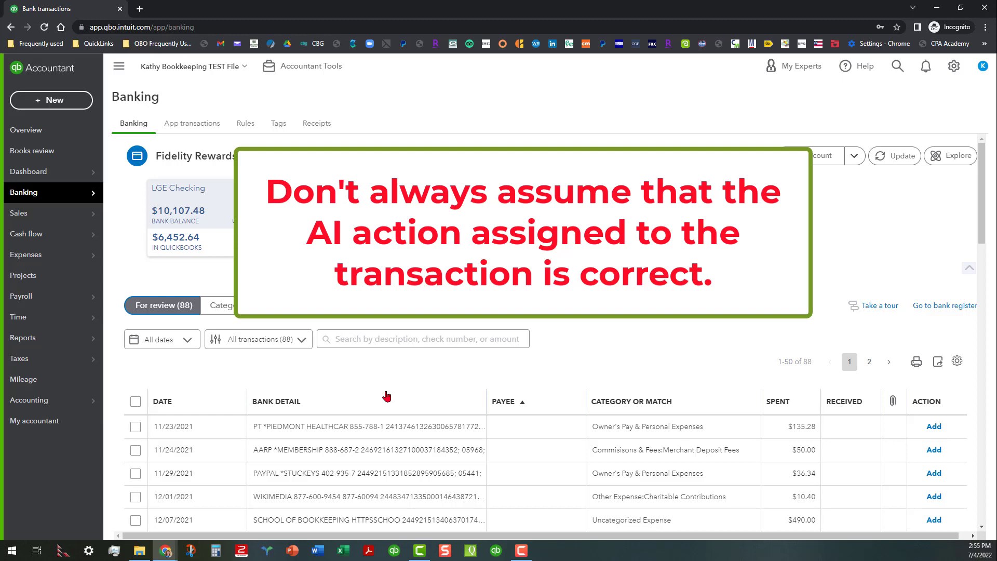
- Expand the 11/23/2021 Piedmont Healthcare transaction, look for a matching record, and close the match search without saving
left_click(368, 427)
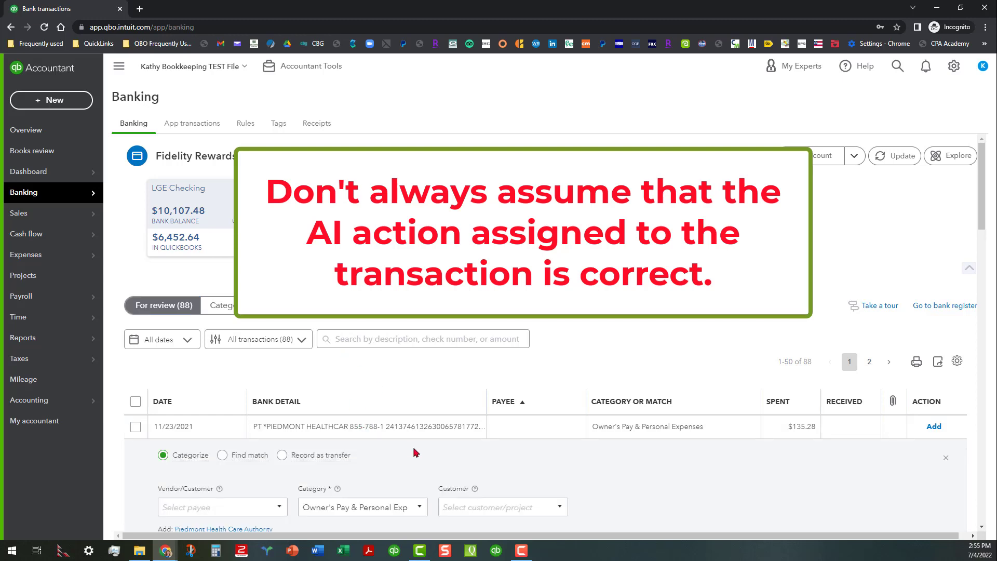
scroll(224, 377, "down", 2)
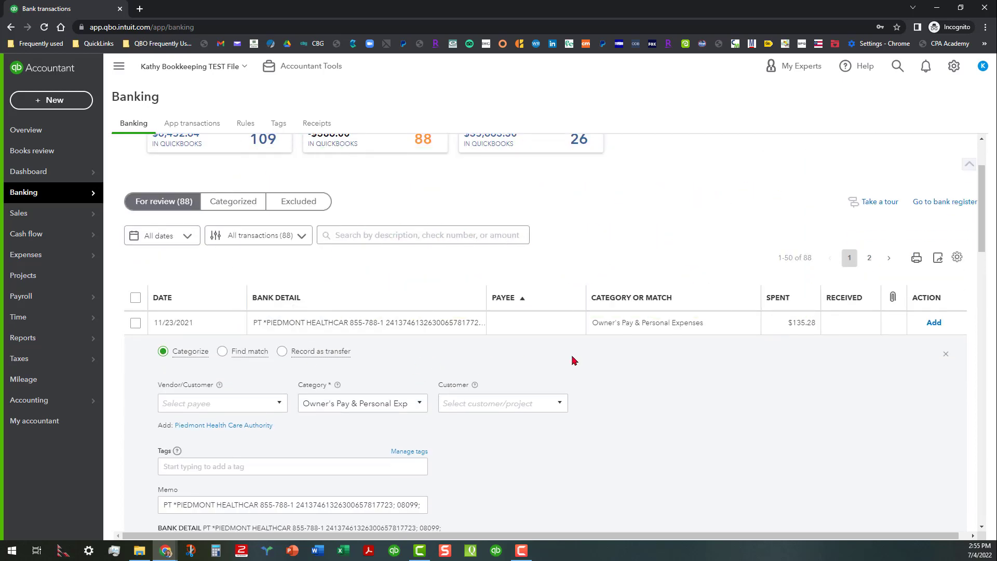
scroll(681, 380, "down", 2)
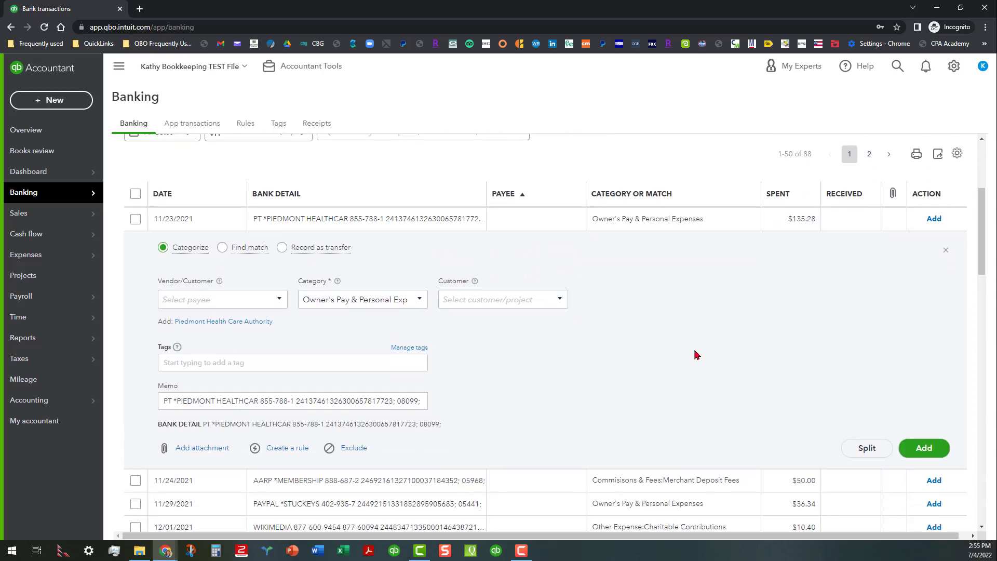
left_click(246, 249)
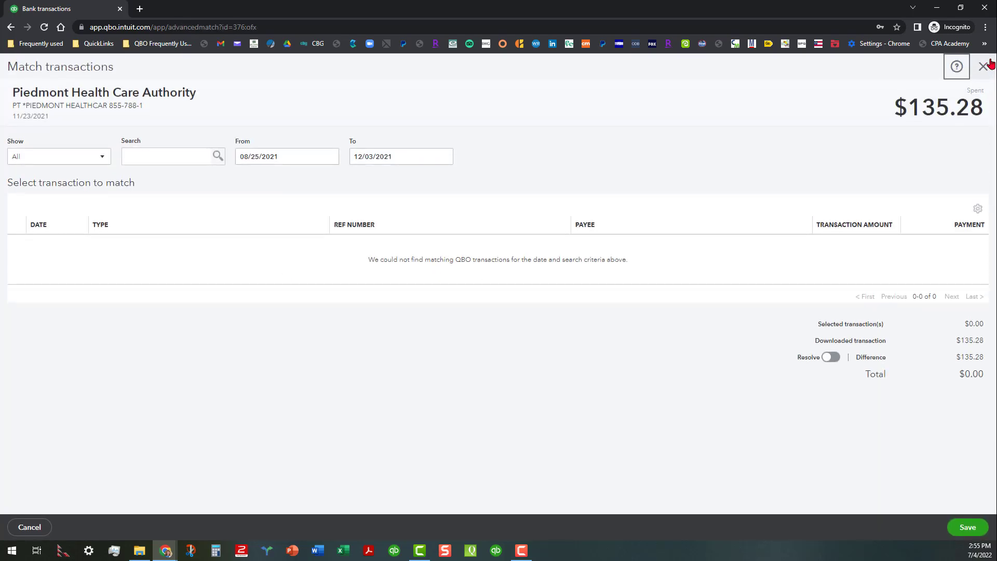
left_click(983, 66)
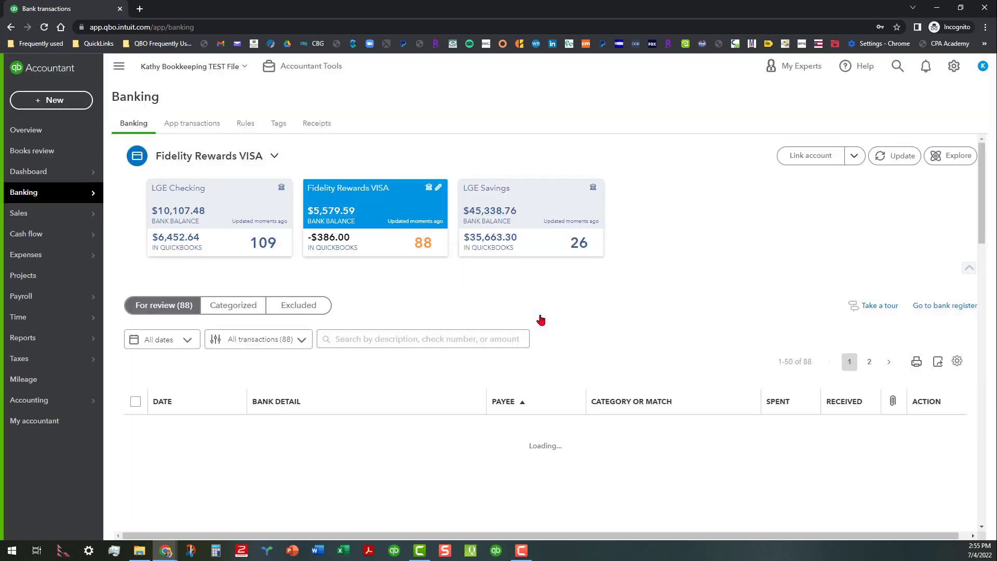